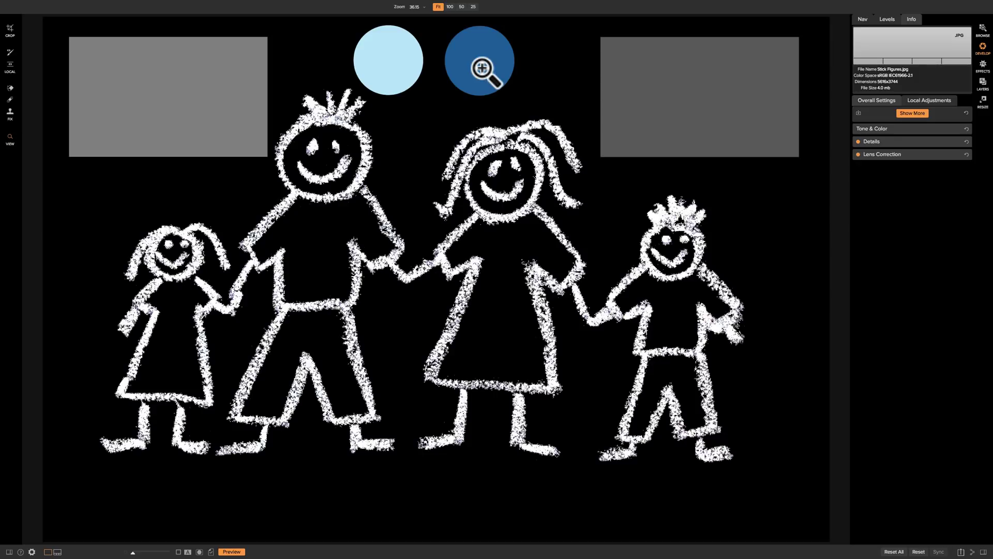
Start a local adjustment with Paint with Color set to yellow and paint one dab over the small boy's head
{"action": "left_click", "coordinate": [918, 98]}
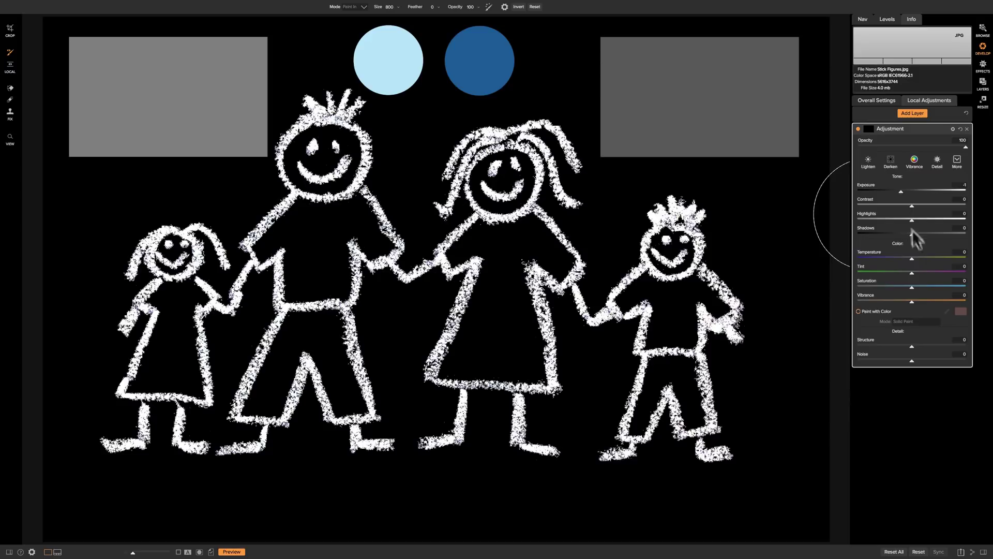
{"action": "left_click", "coordinate": [858, 311]}
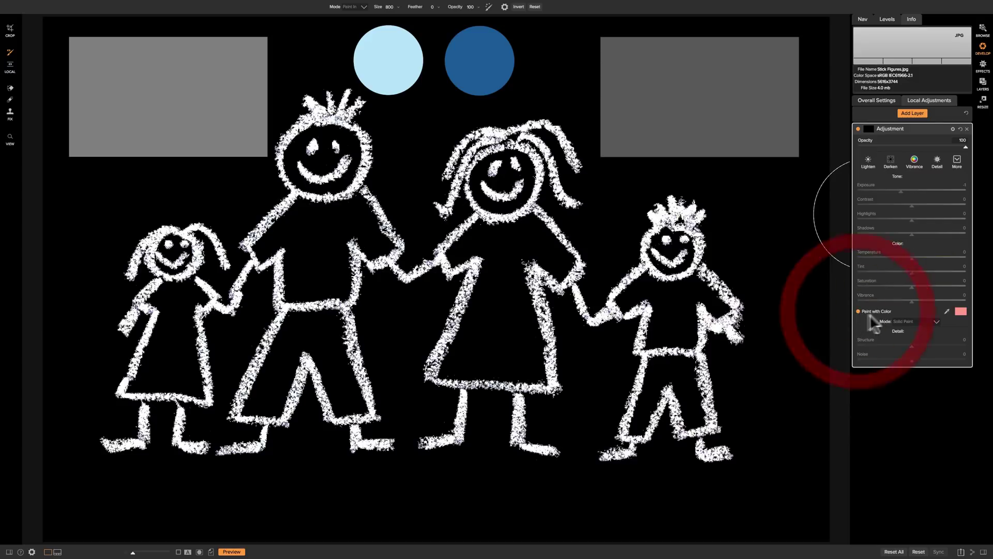
{"action": "left_click", "coordinate": [960, 310]}
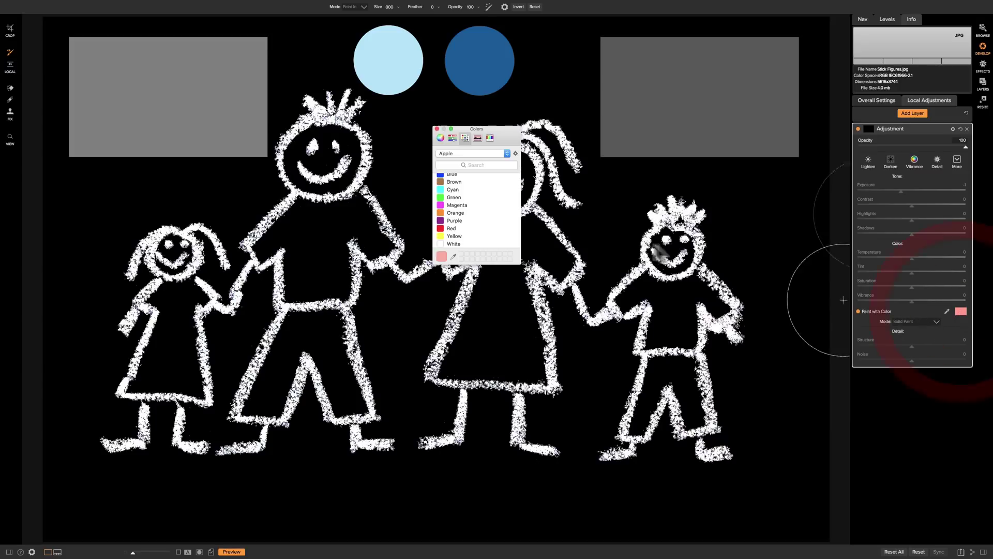
{"action": "left_click", "coordinate": [452, 234]}
{"action": "left_click", "coordinate": [437, 128]}
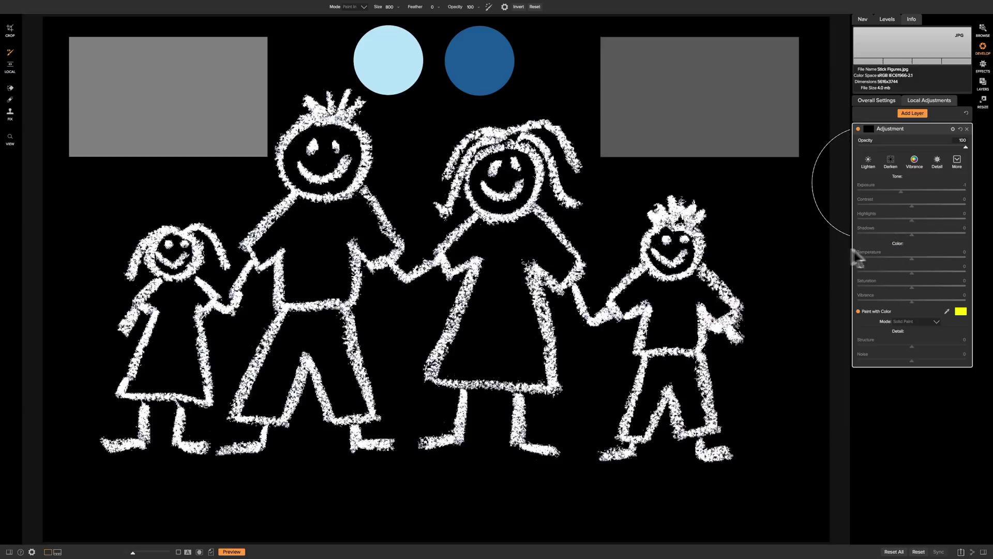
{"action": "left_click", "coordinate": [671, 241]}
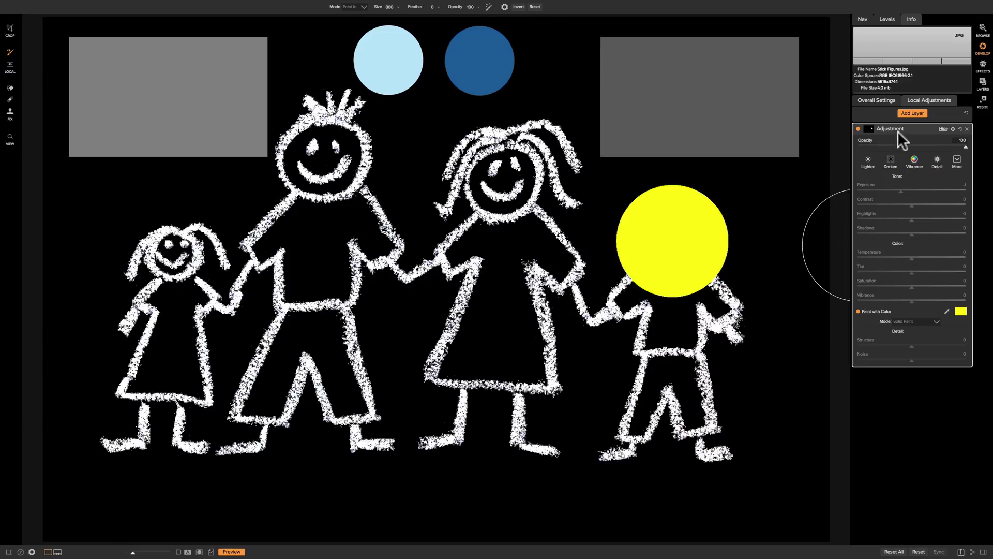
Open the mask options of the painted adjustment and compare the black-and-white mask view with the image
{"action": "left_click", "coordinate": [869, 128]}
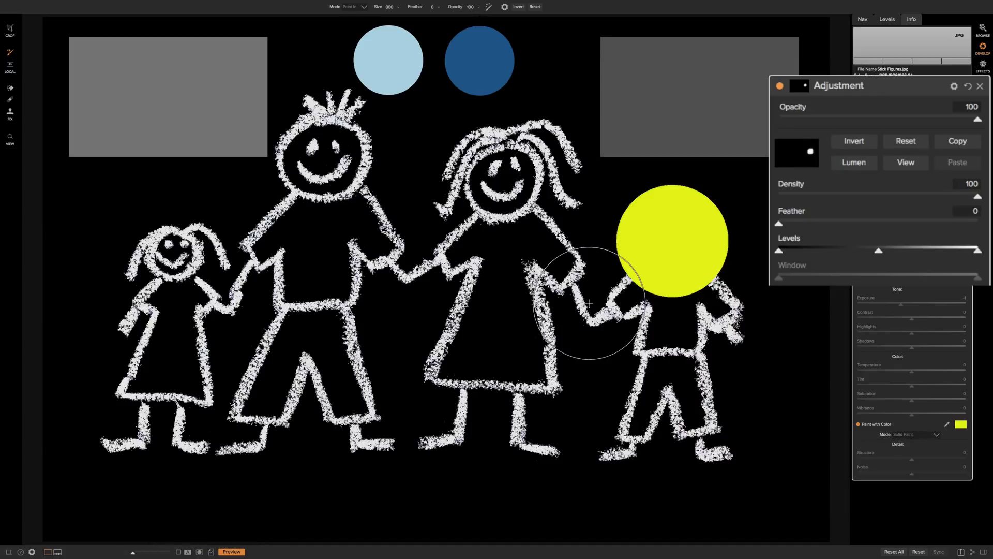
{"action": "left_click", "coordinate": [909, 164]}
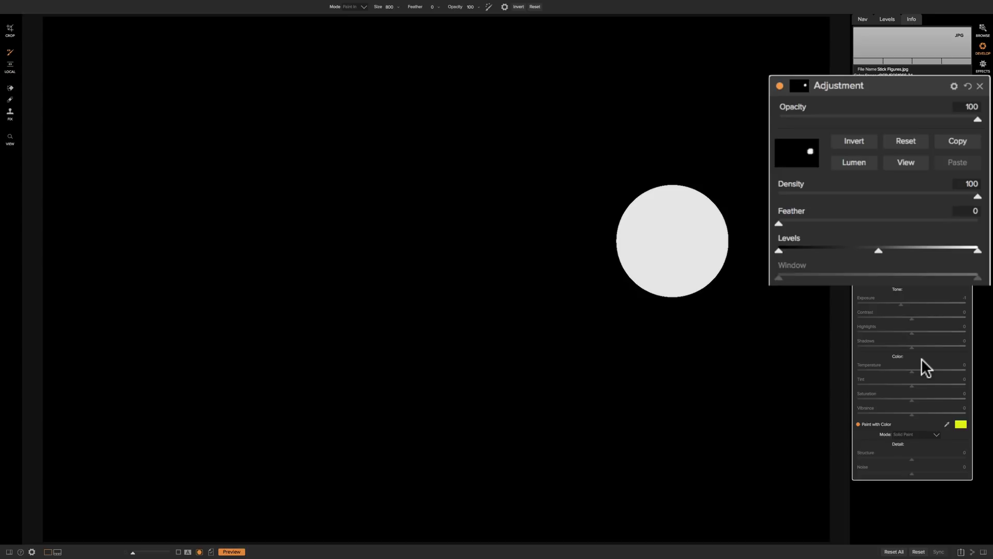
{"action": "left_click", "coordinate": [906, 162]}
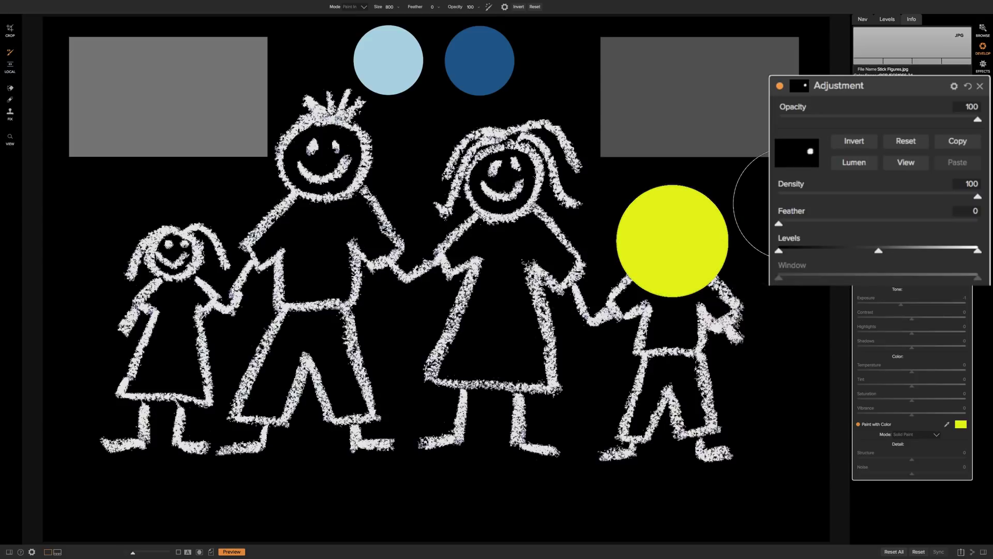
{"action": "left_click", "coordinate": [905, 163]}
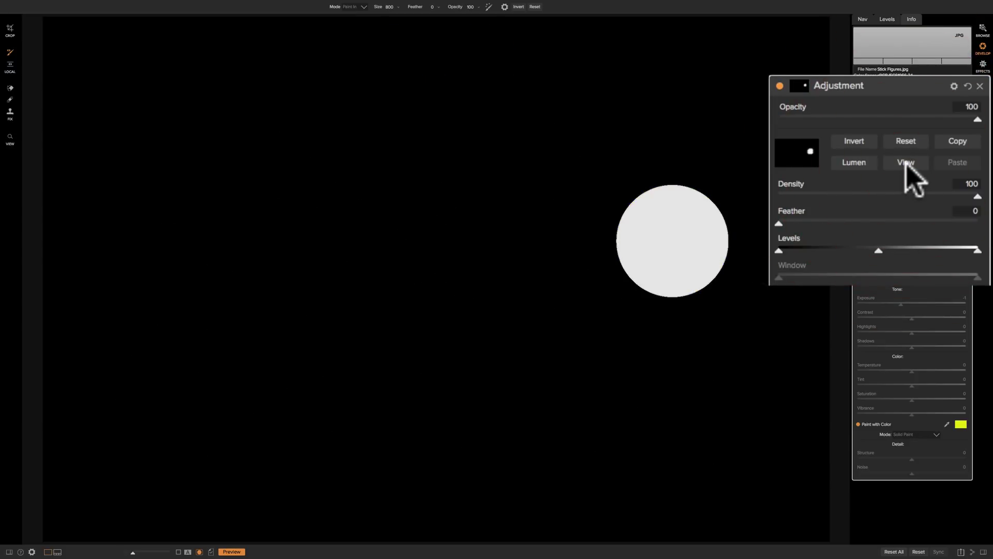
Invert the painted mask and check it on the image, then delete the adjustment layer
{"action": "left_click", "coordinate": [854, 138]}
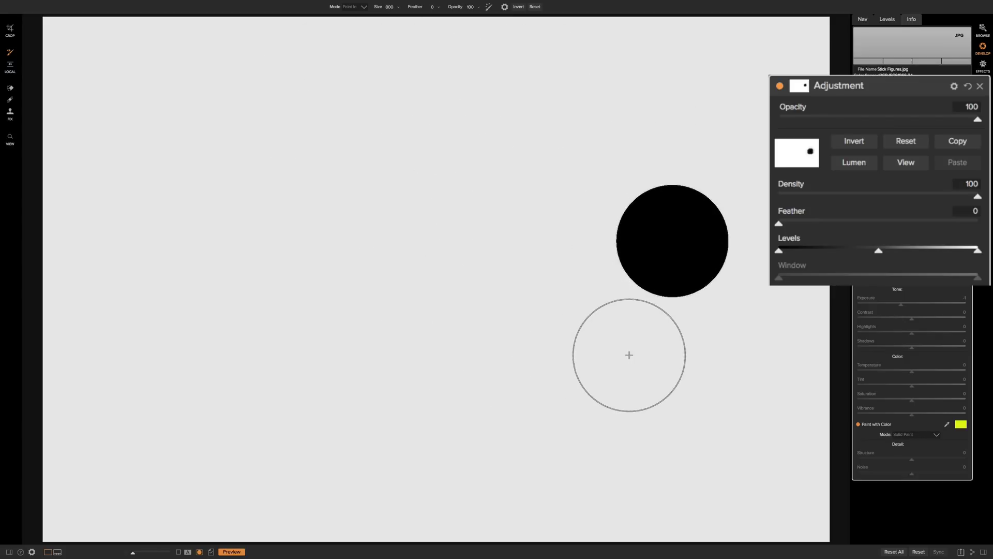
{"action": "left_click", "coordinate": [906, 161]}
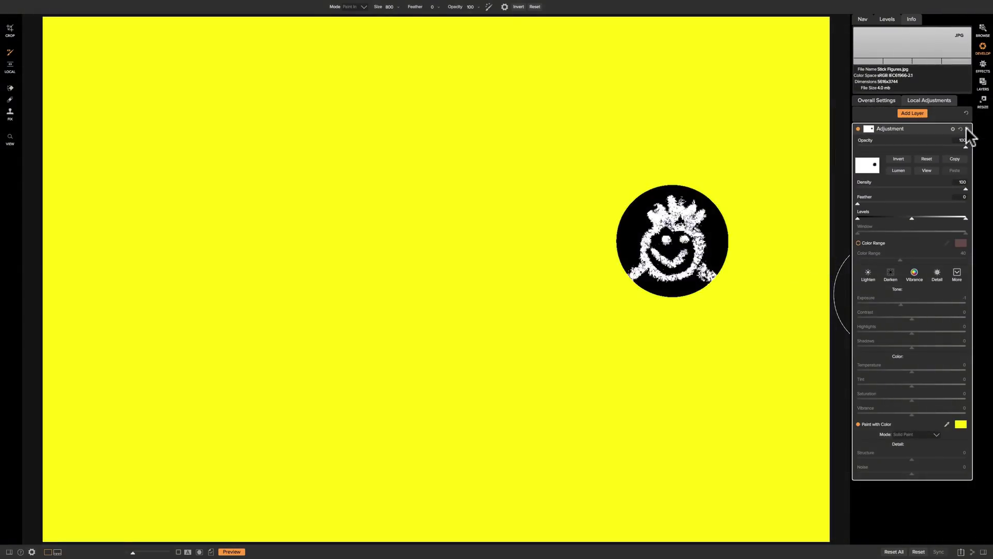
{"action": "left_click", "coordinate": [967, 129]}
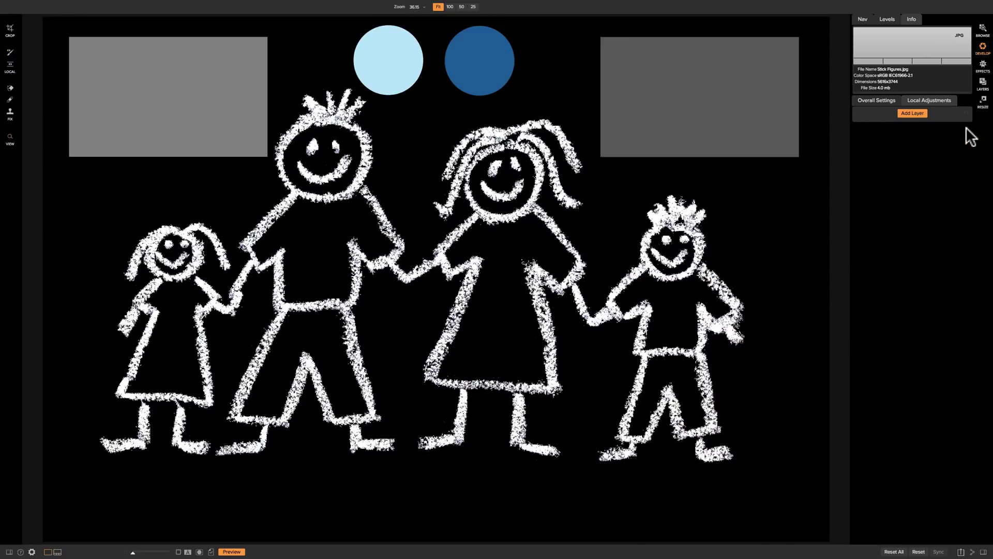
Place a Linear Top gradient across the figures at the adults' shoulder height and reset its exposure to 0
{"action": "left_click", "coordinate": [10, 67]}
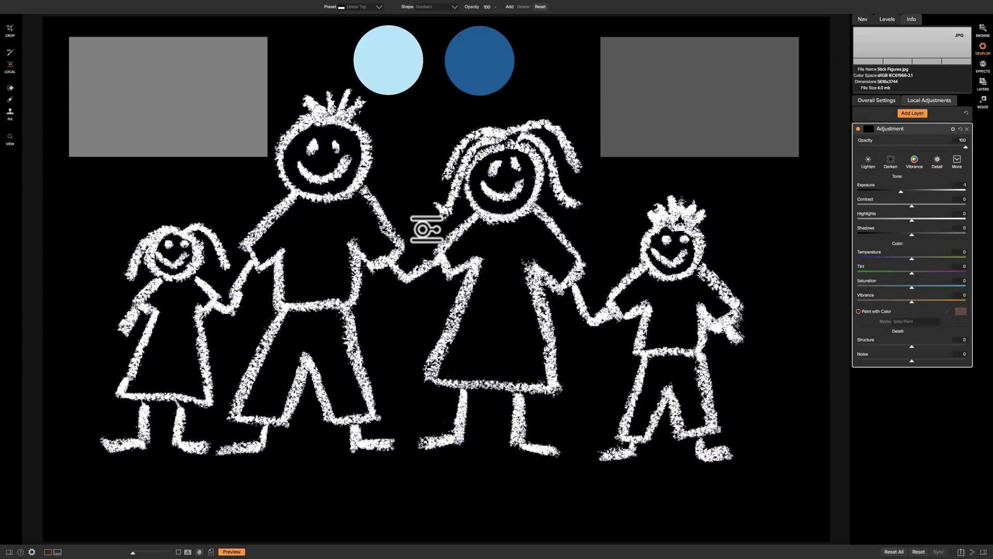
{"action": "left_click", "coordinate": [427, 230]}
{"action": "mouse_move", "coordinate": [899, 192]}
{"action": "left_mouse_down"}
{"action": "mouse_move", "coordinate": [851, 191]}
{"action": "mouse_move", "coordinate": [921, 191]}
{"action": "mouse_move", "coordinate": [853, 190]}
{"action": "mouse_move", "coordinate": [910, 193]}
{"action": "mouse_move", "coordinate": [890, 191]}
{"action": "left_mouse_up"}
{"action": "left_click", "coordinate": [869, 185]}
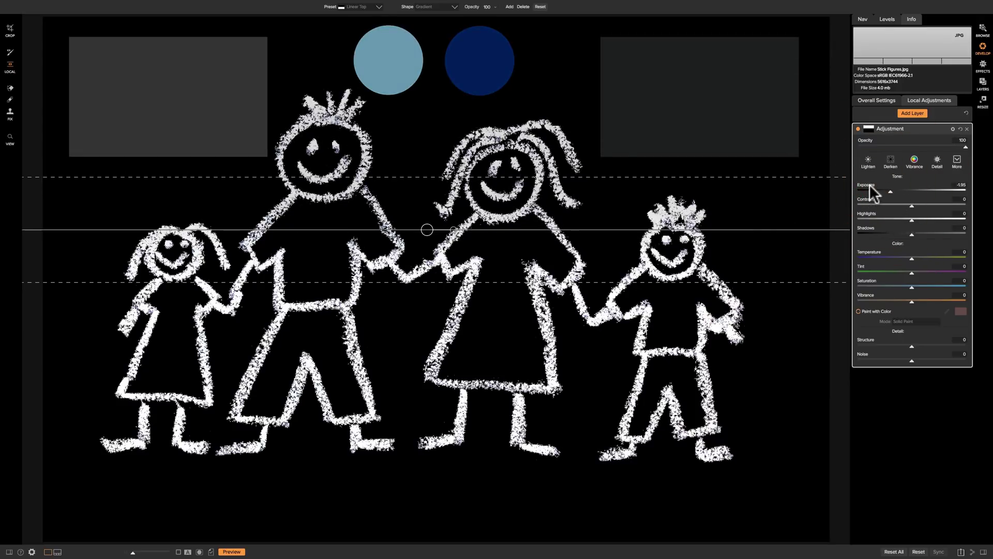
{"action": "left_click", "coordinate": [870, 191]}
Turn on Paint with Color for the gradient adjustment and set its color to yellow
{"action": "left_click", "coordinate": [960, 311]}
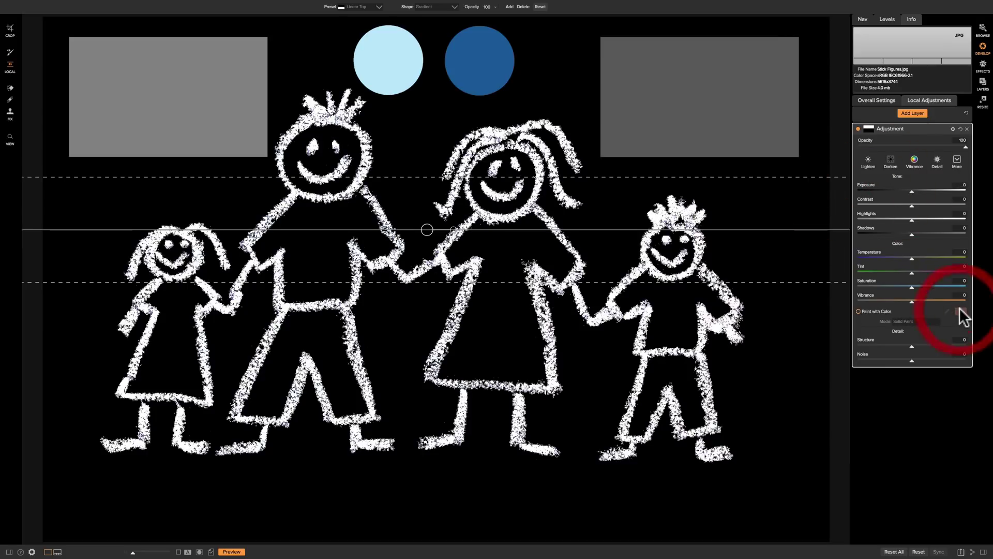
{"action": "left_click", "coordinate": [858, 311]}
{"action": "left_click", "coordinate": [960, 312]}
{"action": "left_click", "coordinate": [446, 237]}
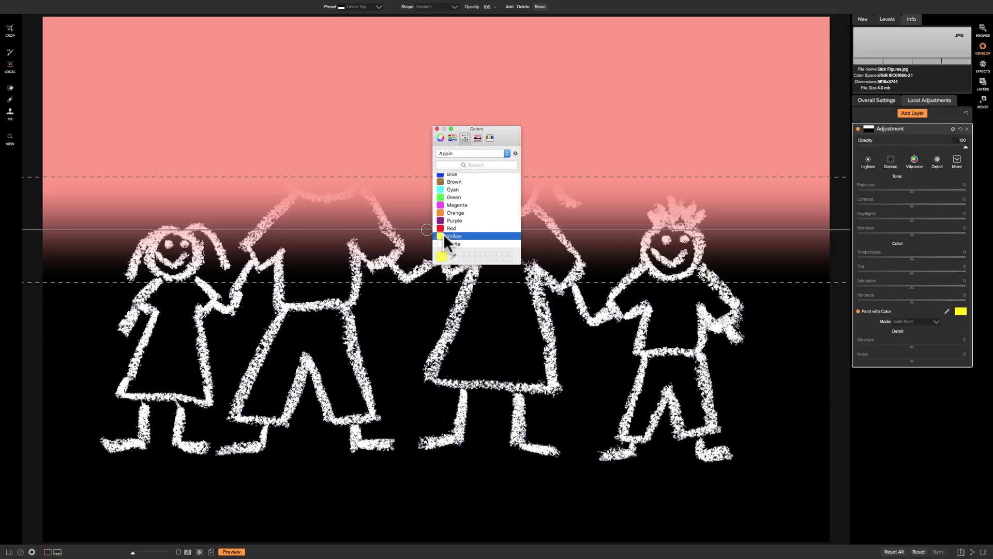
{"action": "left_click", "coordinate": [437, 129]}
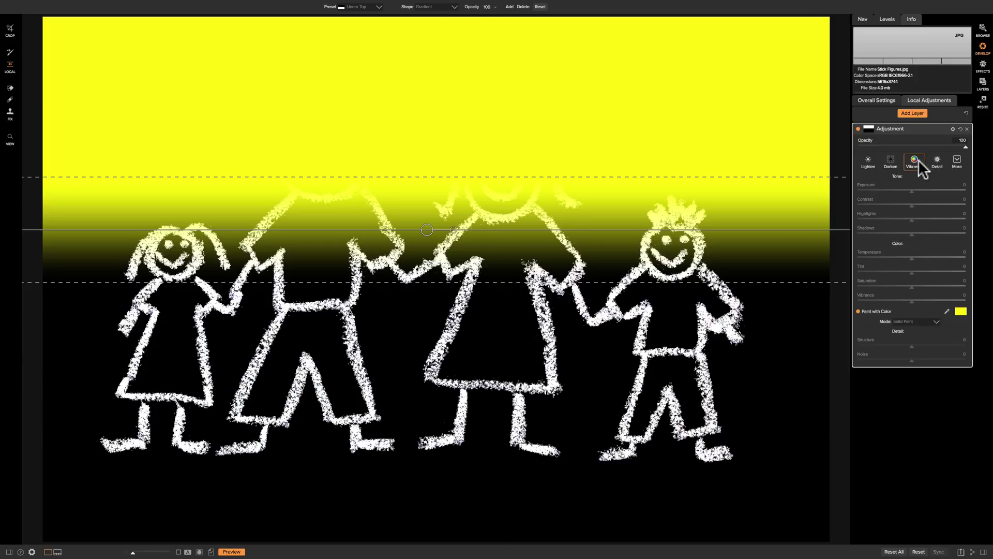
Inspect the gradient's mask in black and white, return to the image and delete the gradient adjustment
{"action": "left_click", "coordinate": [867, 127]}
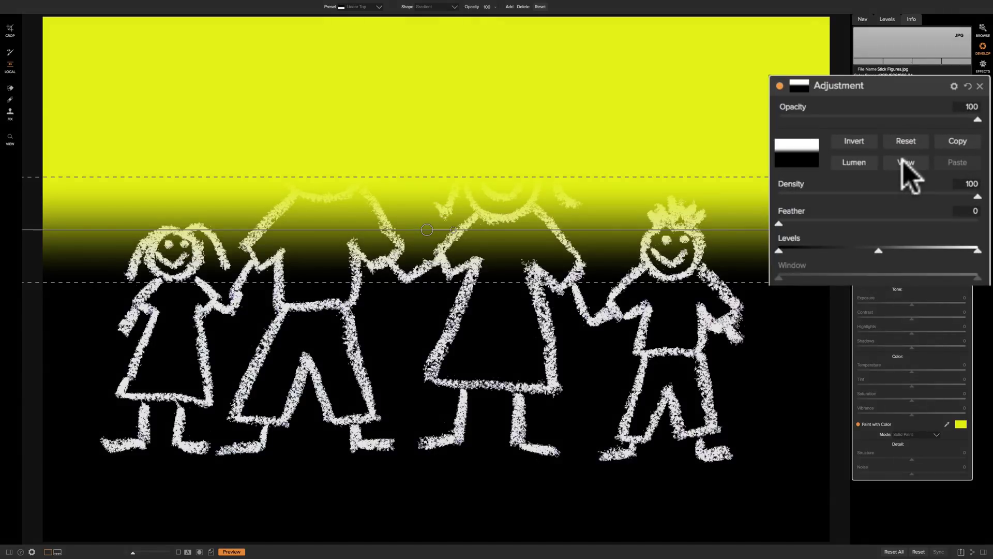
{"action": "left_click", "coordinate": [926, 170]}
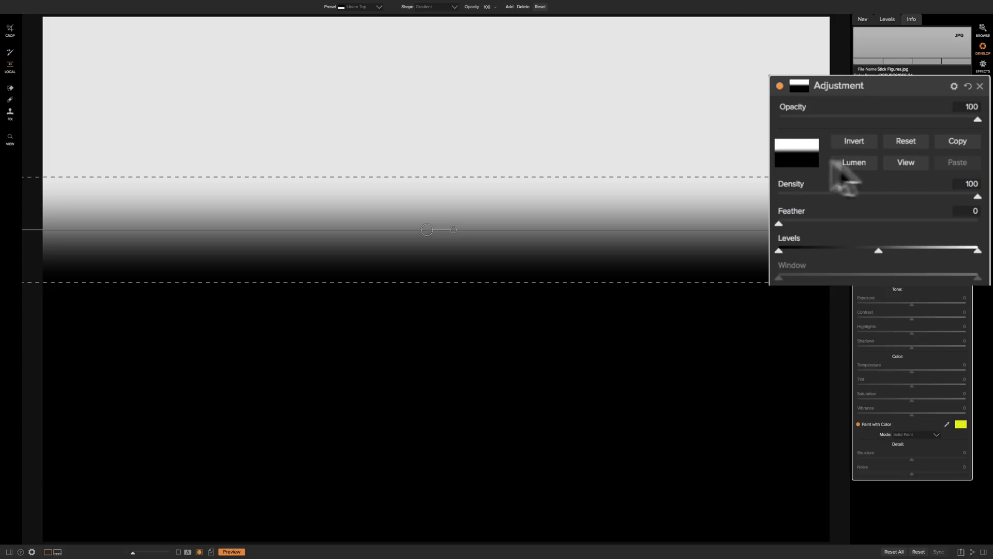
{"action": "left_click", "coordinate": [906, 162]}
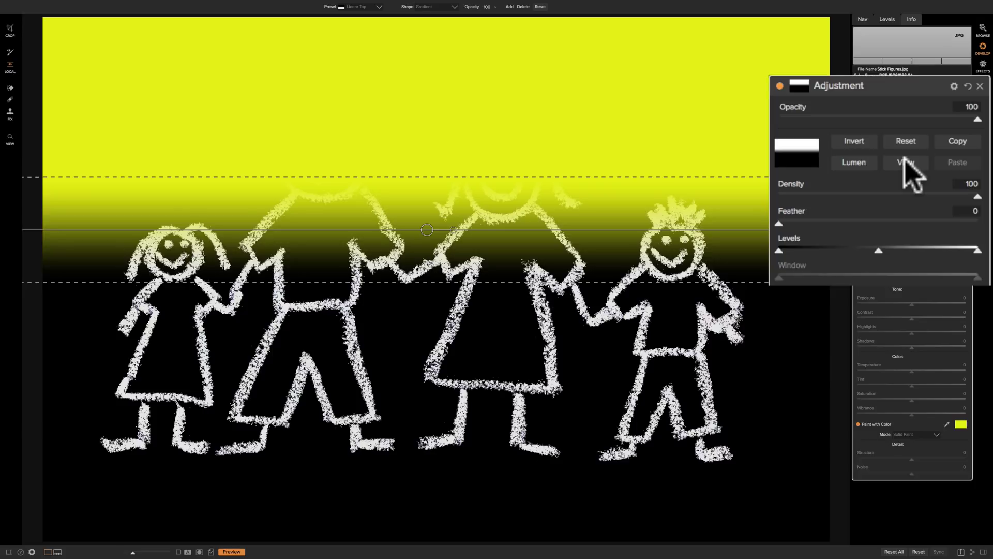
{"action": "left_click", "coordinate": [979, 86]}
{"action": "left_click", "coordinate": [967, 126]}
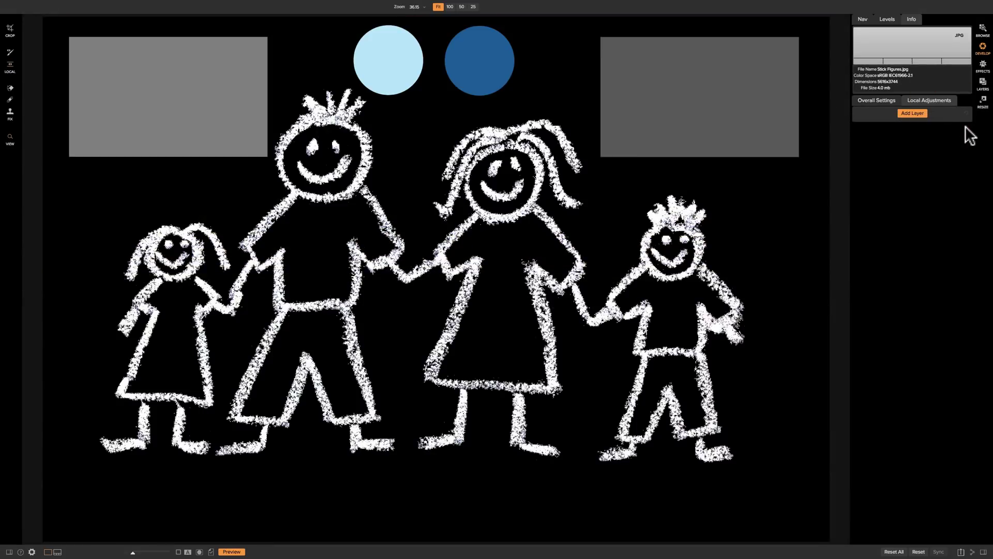
Add a new adjustment layer that paints solid yellow and cover the small boy's head with a single dab
{"action": "left_click", "coordinate": [912, 112]}
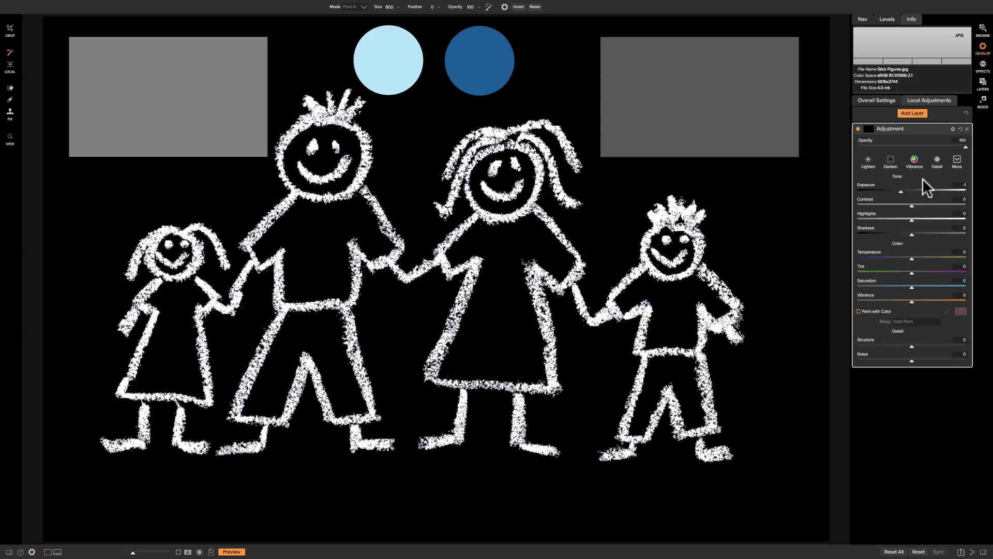
{"action": "left_click", "coordinate": [858, 311]}
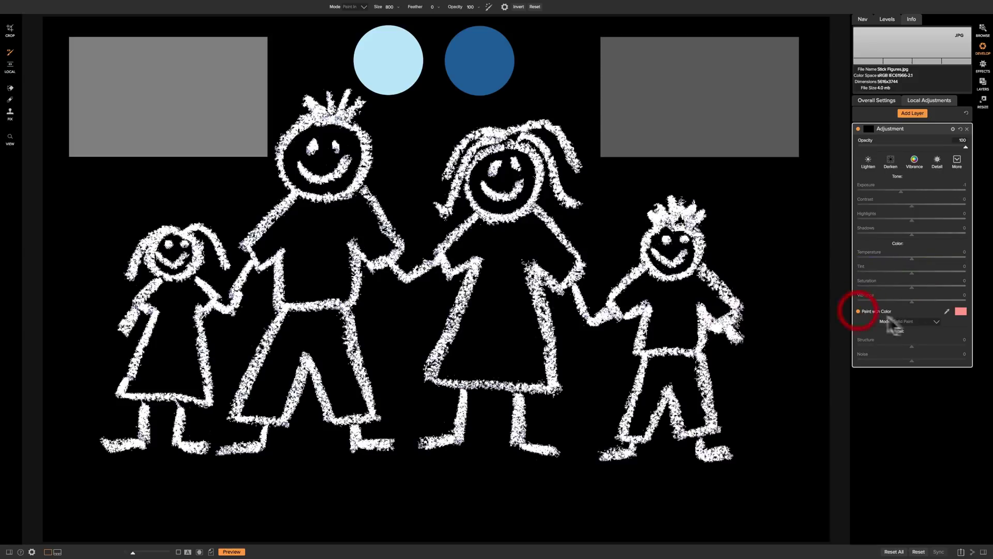
{"action": "left_click", "coordinate": [960, 311]}
{"action": "left_click", "coordinate": [454, 237]}
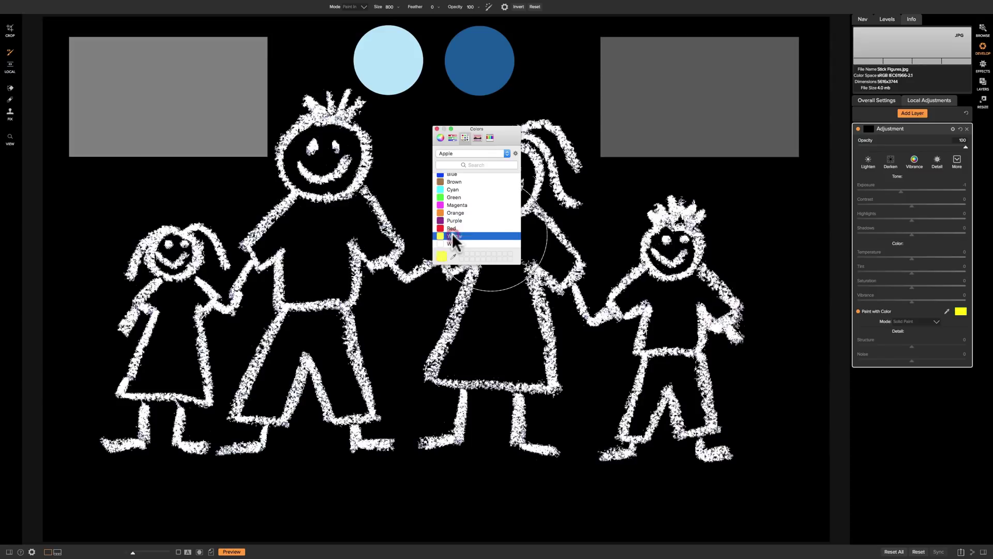
{"action": "left_click", "coordinate": [437, 129]}
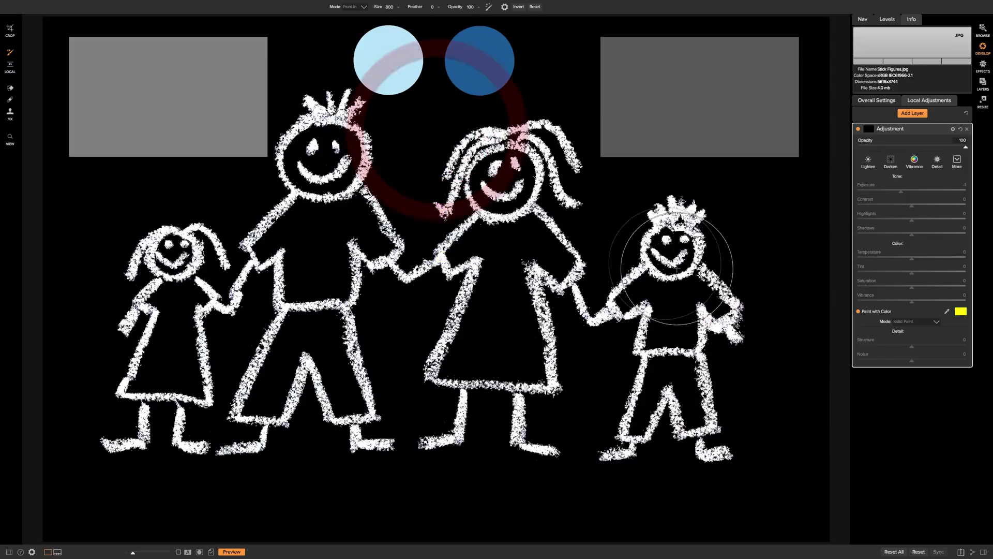
{"action": "left_click", "coordinate": [672, 241]}
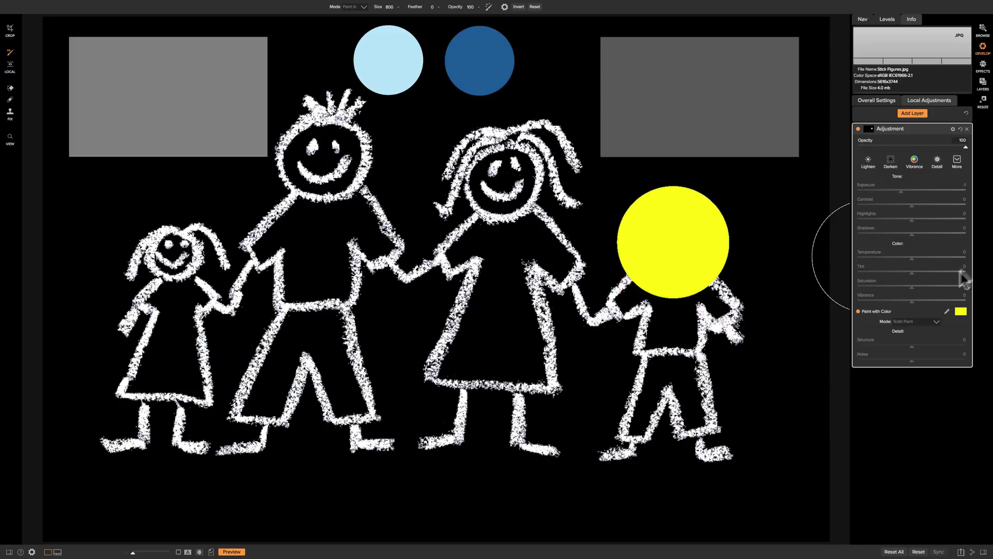
Try mask densities of 0 and 46 in the image and mask views, then return the density to 100
{"action": "left_click", "coordinate": [870, 127]}
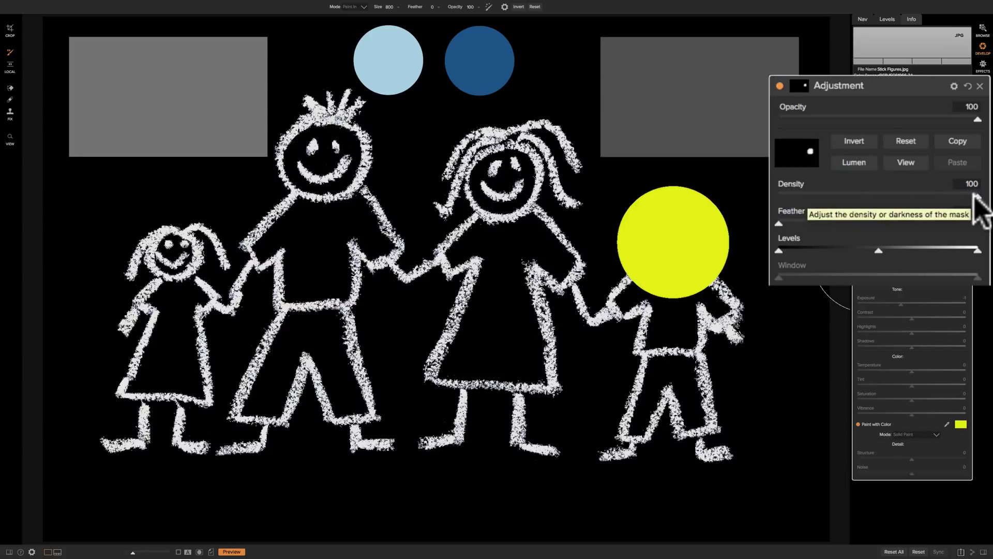
{"action": "left_click_drag", "start_coordinate": [976, 199], "coordinate": [778, 195]}
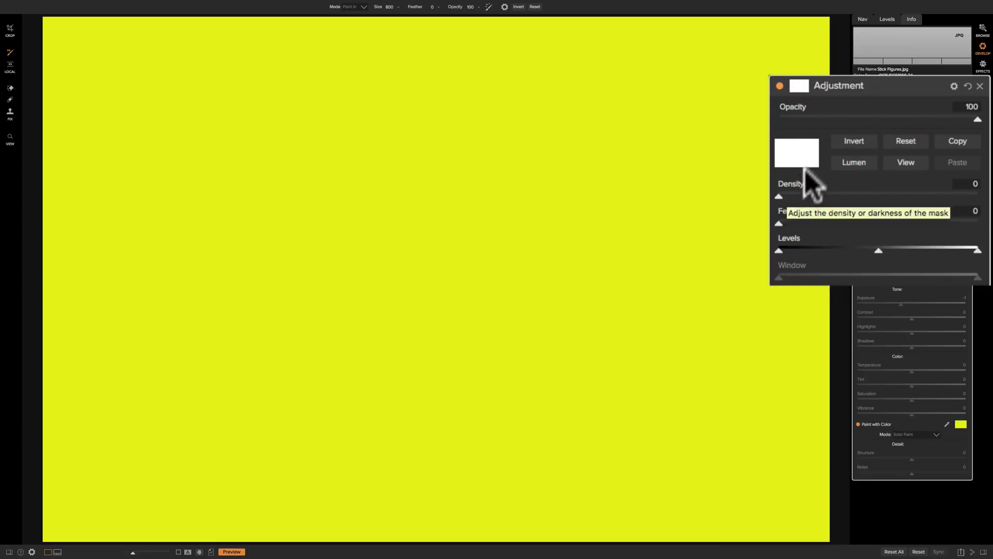
{"action": "left_click", "coordinate": [903, 163]}
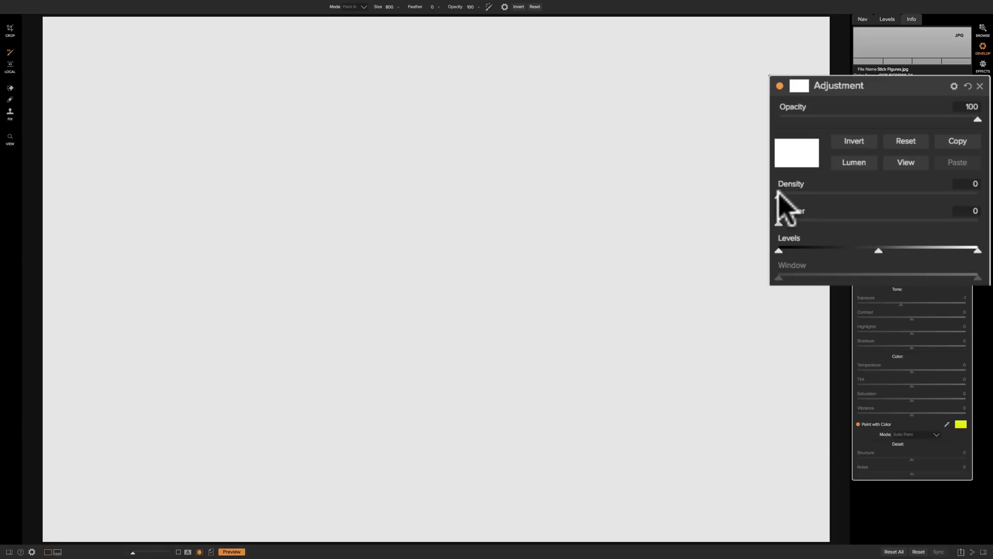
{"action": "left_click_drag", "start_coordinate": [779, 197], "coordinate": [872, 198]}
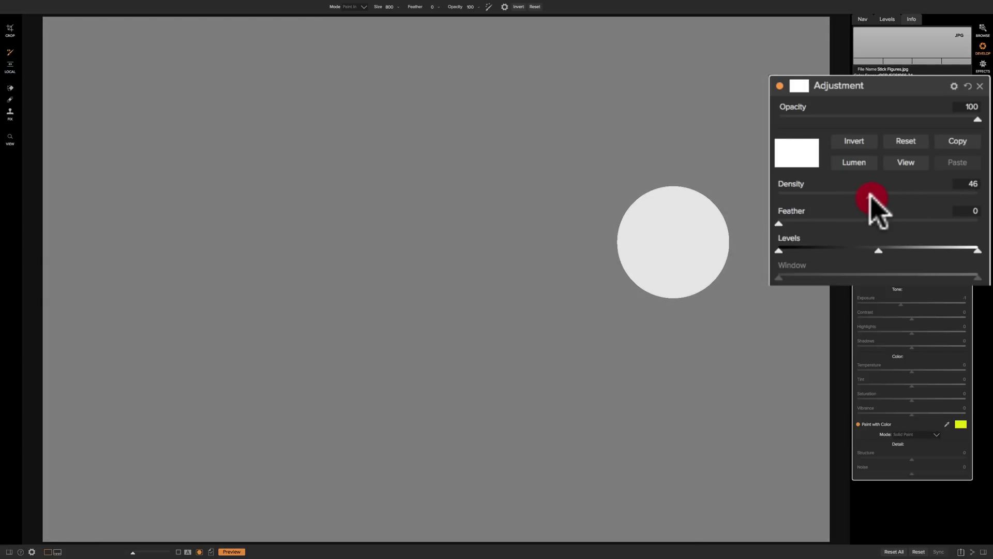
{"action": "left_click_drag", "start_coordinate": [871, 198], "coordinate": [990, 195]}
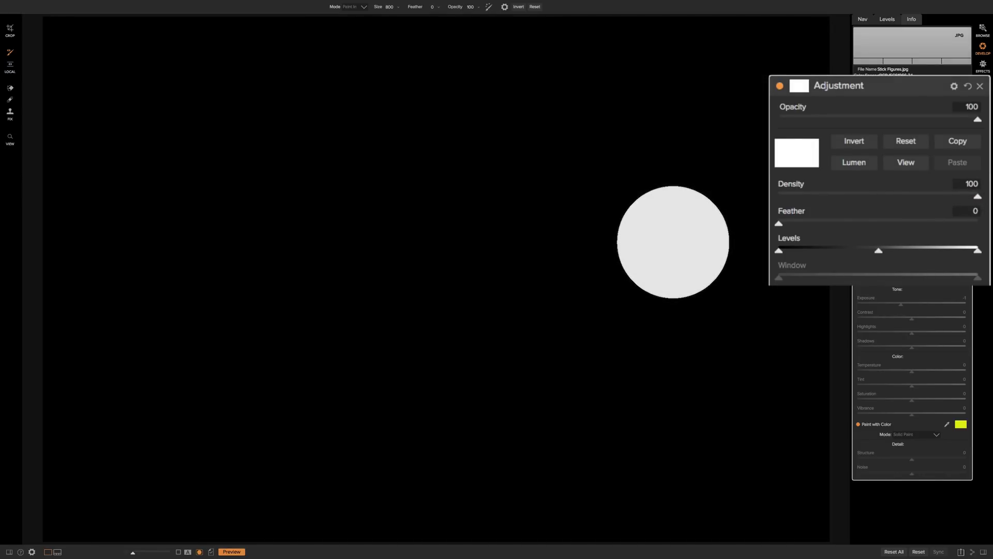
{"action": "left_click", "coordinate": [905, 161]}
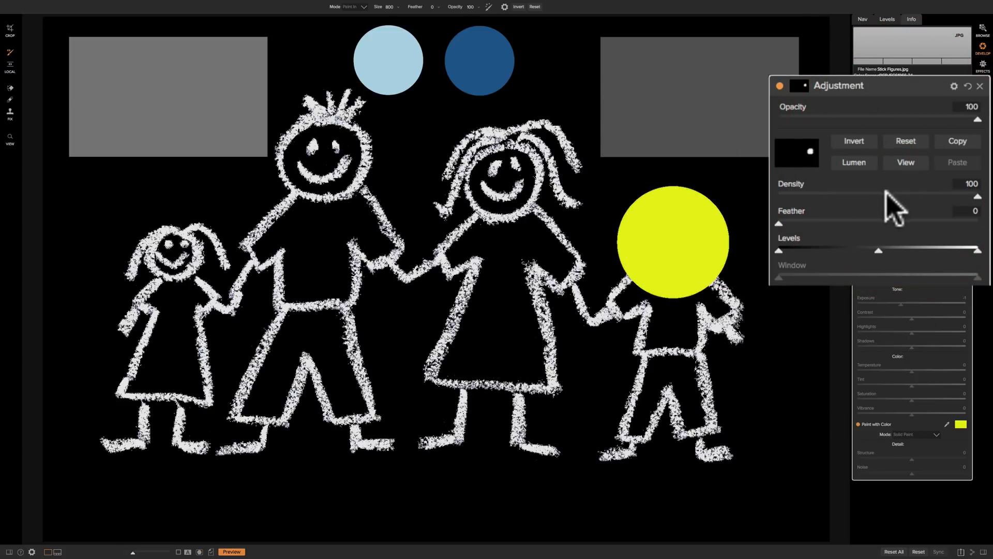
Try feathering the edge of the yellow dab's mask in both the mask view and the image view
{"action": "left_click", "coordinate": [905, 163]}
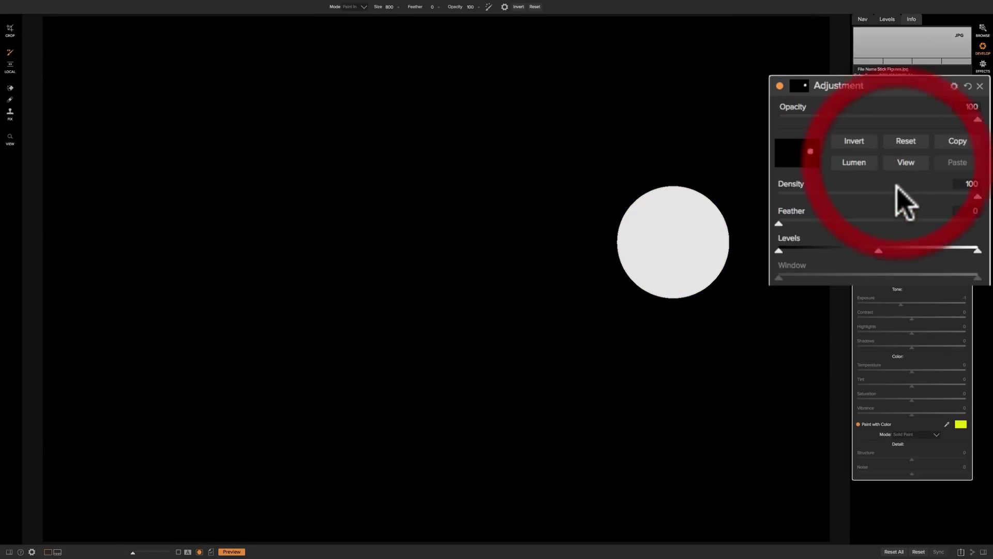
{"action": "left_click", "coordinate": [777, 222]}
{"action": "mouse_move", "coordinate": [777, 222]}
{"action": "left_mouse_down"}
{"action": "mouse_move", "coordinate": [985, 224]}
{"action": "mouse_move", "coordinate": [769, 222]}
{"action": "left_mouse_up"}
{"action": "left_click", "coordinate": [906, 162]}
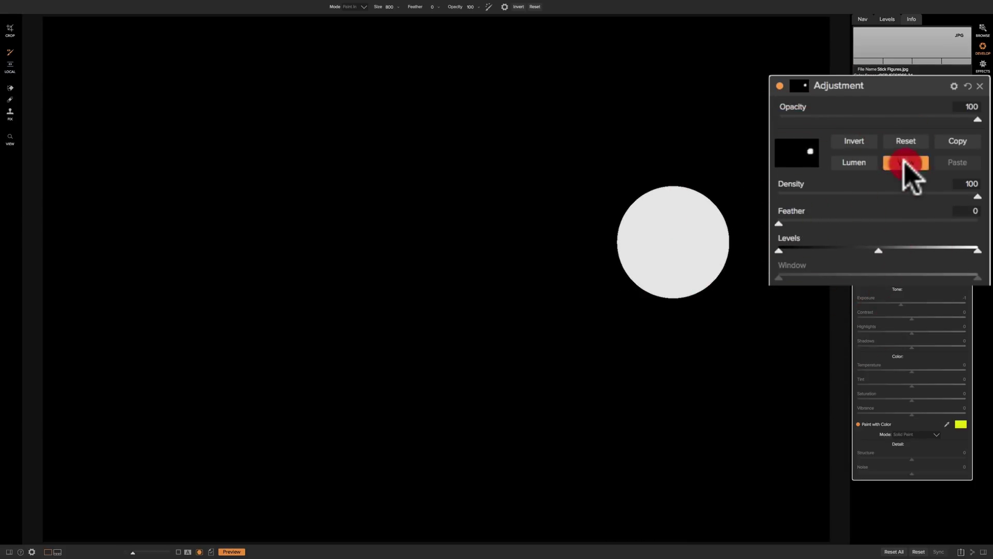
{"action": "mouse_move", "coordinate": [779, 223]}
{"action": "left_mouse_down"}
{"action": "mouse_move", "coordinate": [815, 235]}
{"action": "mouse_move", "coordinate": [964, 235]}
{"action": "mouse_move", "coordinate": [784, 221]}
{"action": "left_mouse_up"}
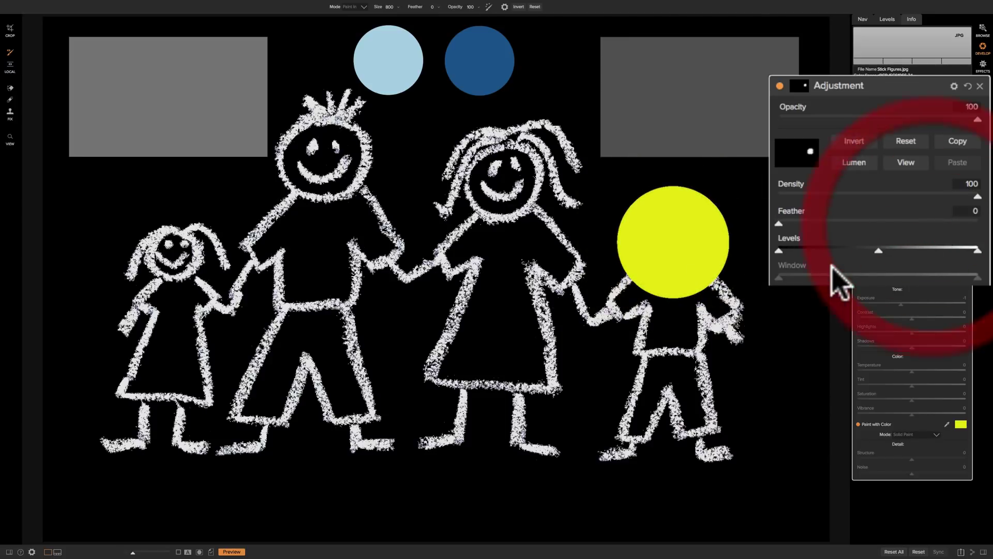
Try the midpoint, black and white levels on the yellow dab's mask, and delete the adjustment layer
{"action": "mouse_move", "coordinate": [879, 252]}
{"action": "left_mouse_down"}
{"action": "mouse_move", "coordinate": [952, 254]}
{"action": "mouse_move", "coordinate": [818, 254]}
{"action": "mouse_move", "coordinate": [892, 253]}
{"action": "left_mouse_up"}
{"action": "mouse_move", "coordinate": [779, 252]}
{"action": "left_mouse_down"}
{"action": "mouse_move", "coordinate": [854, 253]}
{"action": "mouse_move", "coordinate": [776, 253]}
{"action": "left_mouse_up"}
{"action": "mouse_move", "coordinate": [975, 252]}
{"action": "left_mouse_down"}
{"action": "mouse_move", "coordinate": [952, 253]}
{"action": "mouse_move", "coordinate": [985, 253]}
{"action": "mouse_move", "coordinate": [975, 253]}
{"action": "left_mouse_up"}
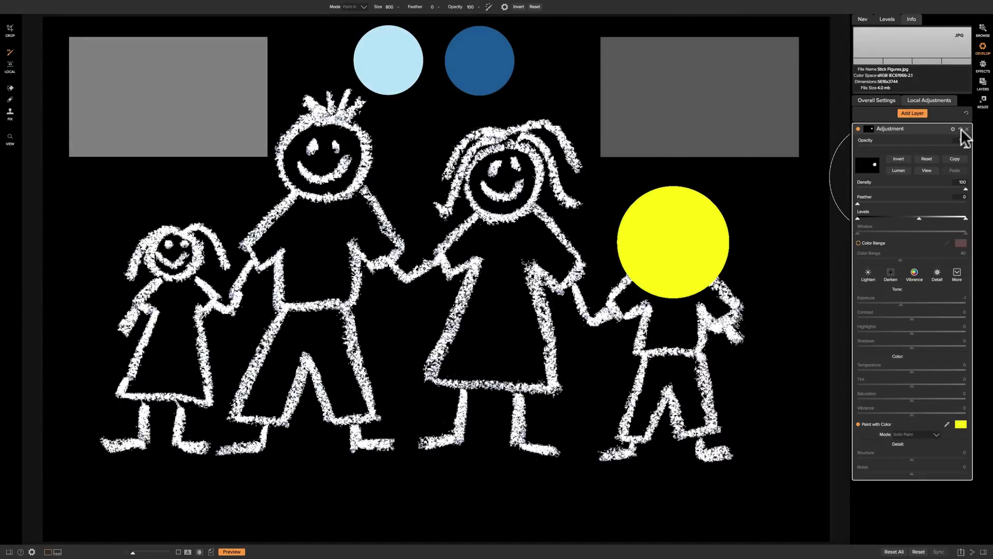
{"action": "left_click", "coordinate": [966, 128]}
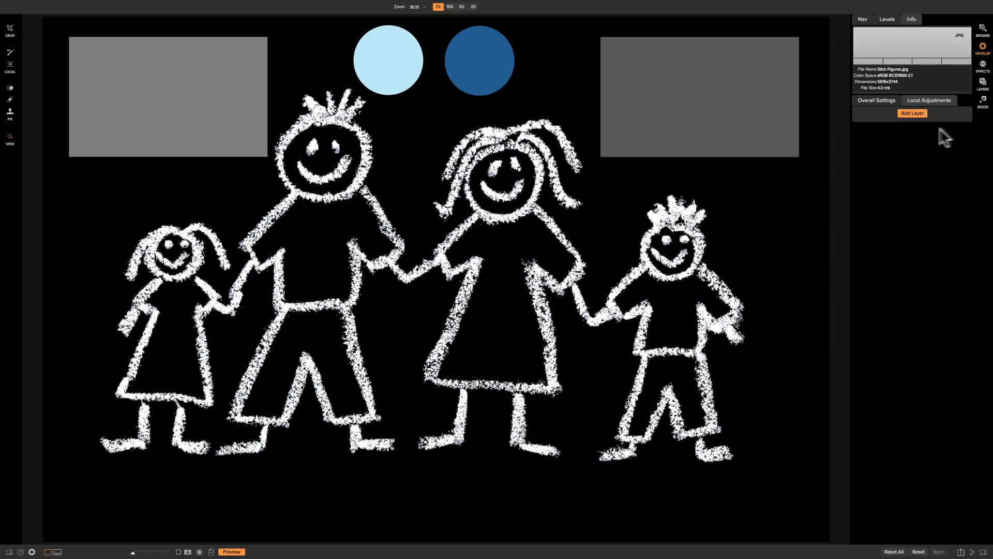
Add a new adjustment layer, show its mask options and enable painting with solid Yellow
{"action": "left_click", "coordinate": [907, 111]}
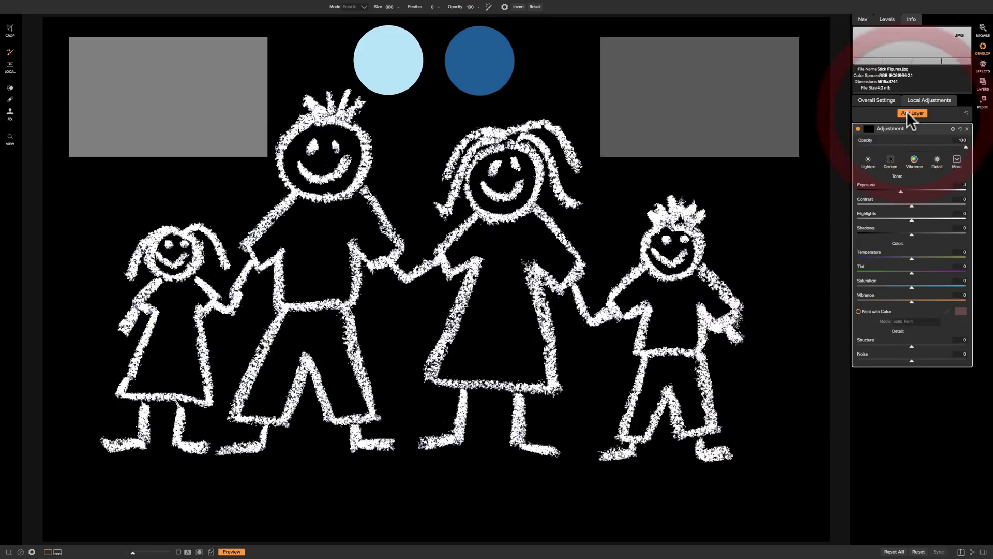
{"action": "left_click", "coordinate": [869, 127]}
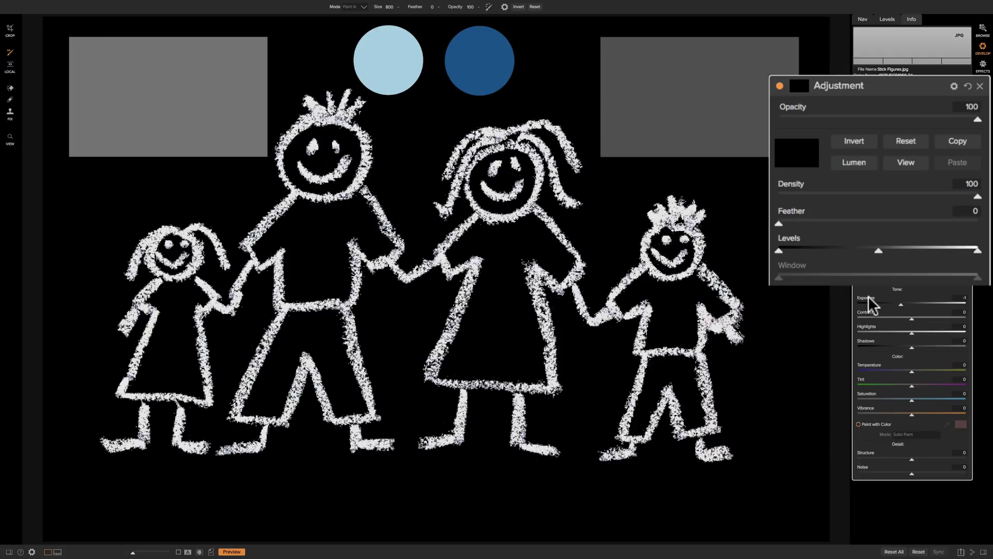
{"action": "left_click", "coordinate": [858, 424]}
{"action": "left_click", "coordinate": [961, 424]}
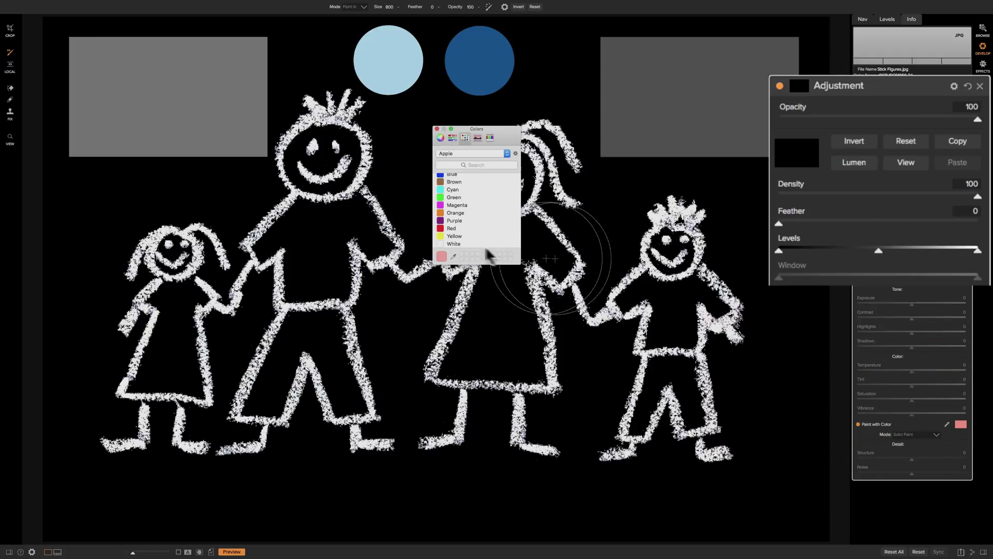
{"action": "left_click", "coordinate": [454, 236]}
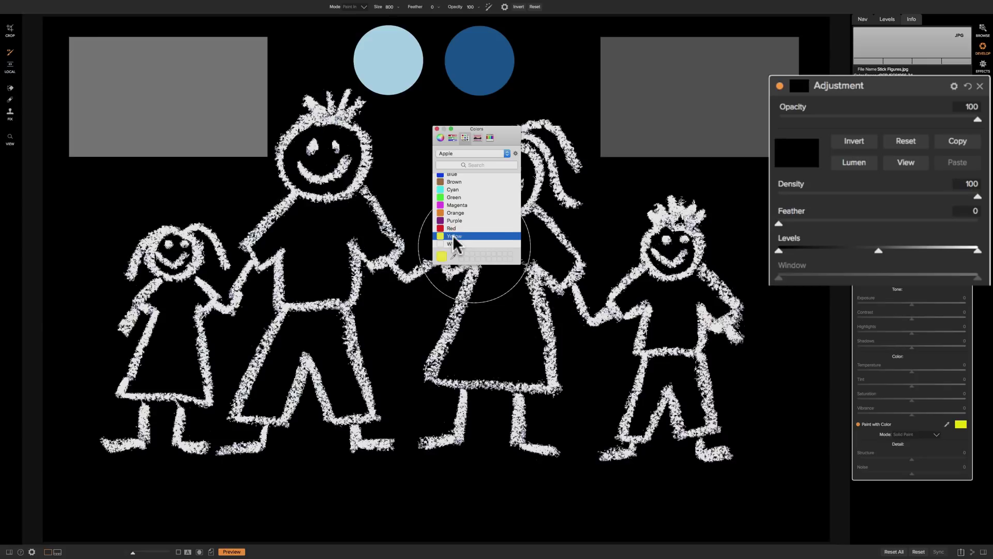
{"action": "left_click", "coordinate": [437, 129]}
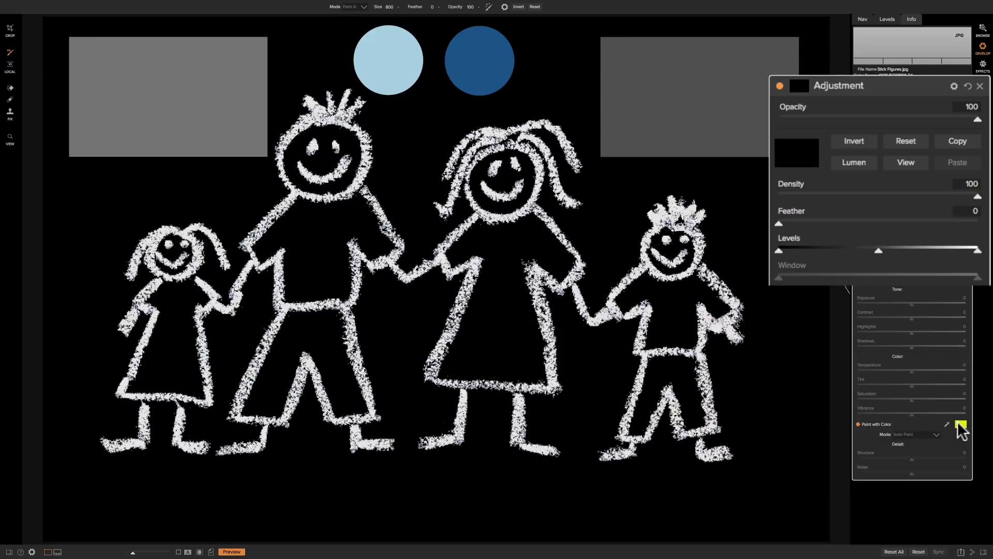
Create a luminosity mask for the yellow adjustment, inspect it in black and white and return to the image
{"action": "left_click", "coordinate": [851, 161]}
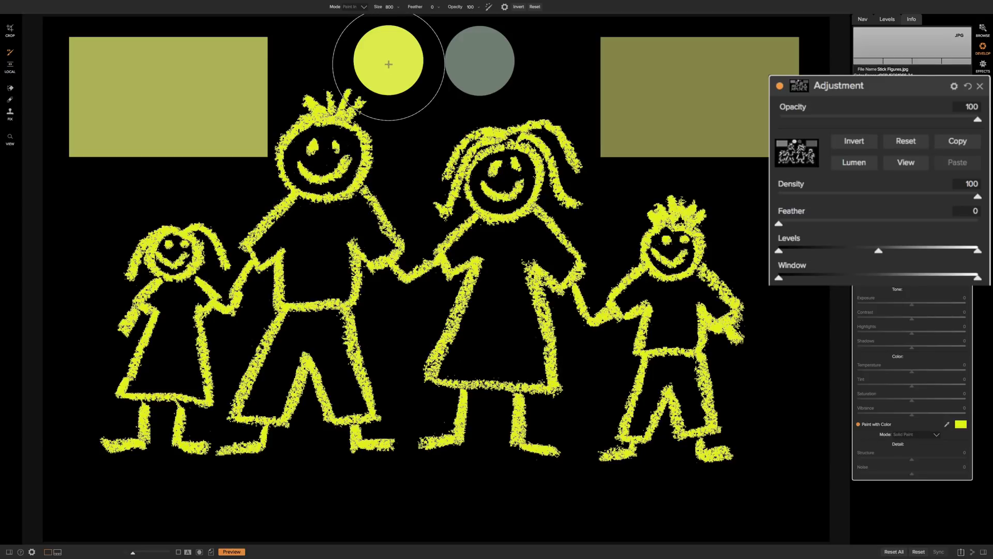
{"action": "left_click", "coordinate": [918, 165]}
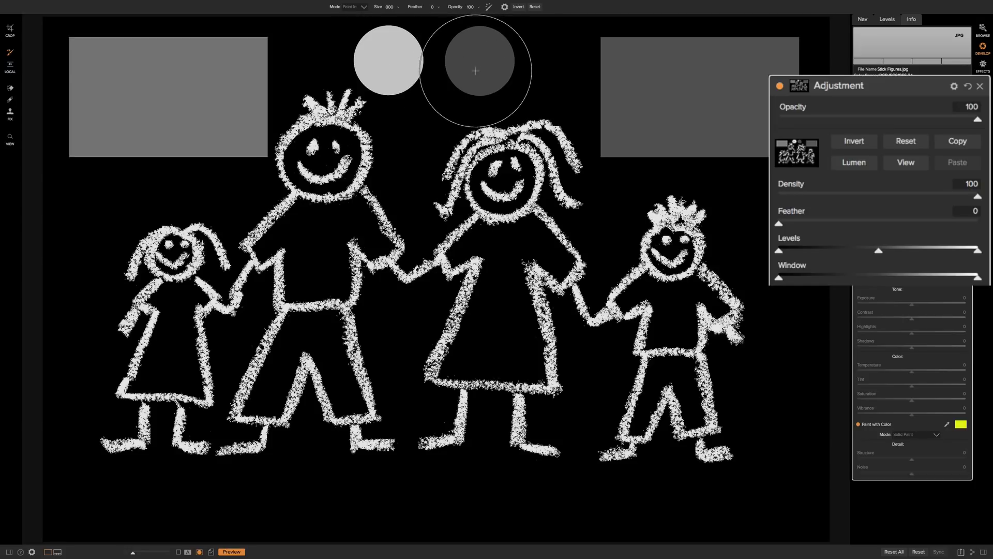
{"action": "left_click", "coordinate": [902, 157]}
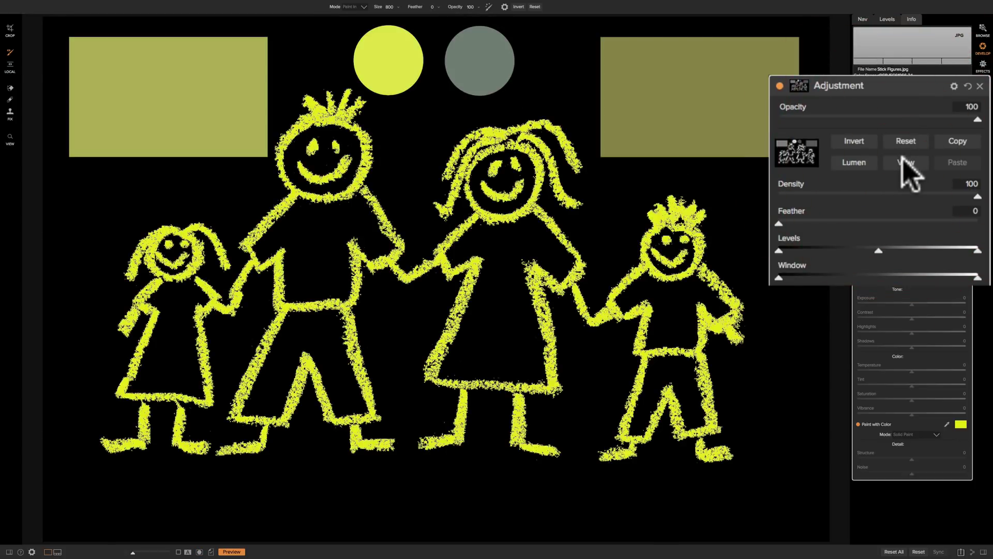
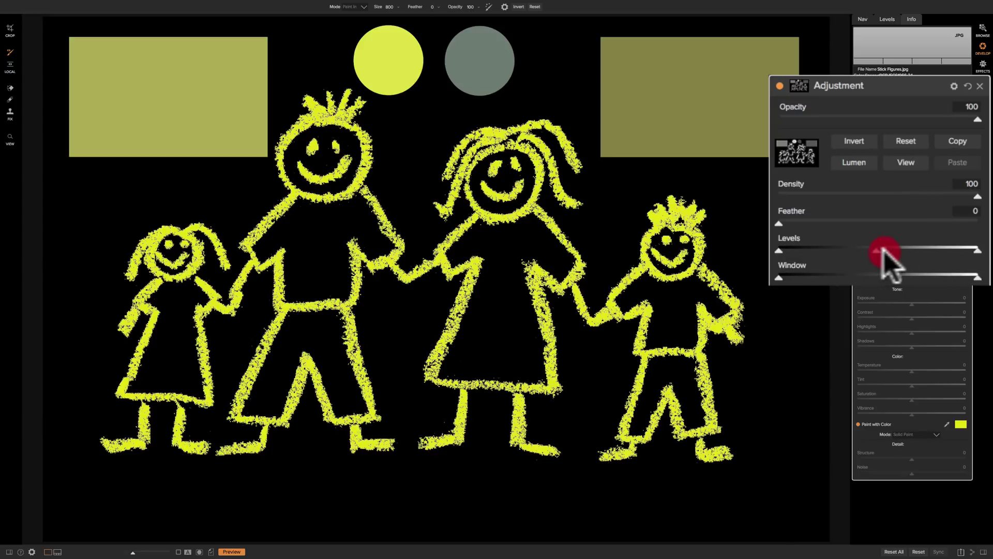
Try the luminosity mask's midpoint, black and white levels in the image and mask views
{"action": "mouse_move", "coordinate": [883, 250]}
{"action": "left_mouse_down"}
{"action": "mouse_move", "coordinate": [939, 251]}
{"action": "mouse_move", "coordinate": [831, 249]}
{"action": "mouse_move", "coordinate": [926, 252]}
{"action": "mouse_move", "coordinate": [836, 248]}
{"action": "mouse_move", "coordinate": [913, 247]}
{"action": "mouse_move", "coordinate": [837, 245]}
{"action": "mouse_move", "coordinate": [878, 249]}
{"action": "left_mouse_up"}
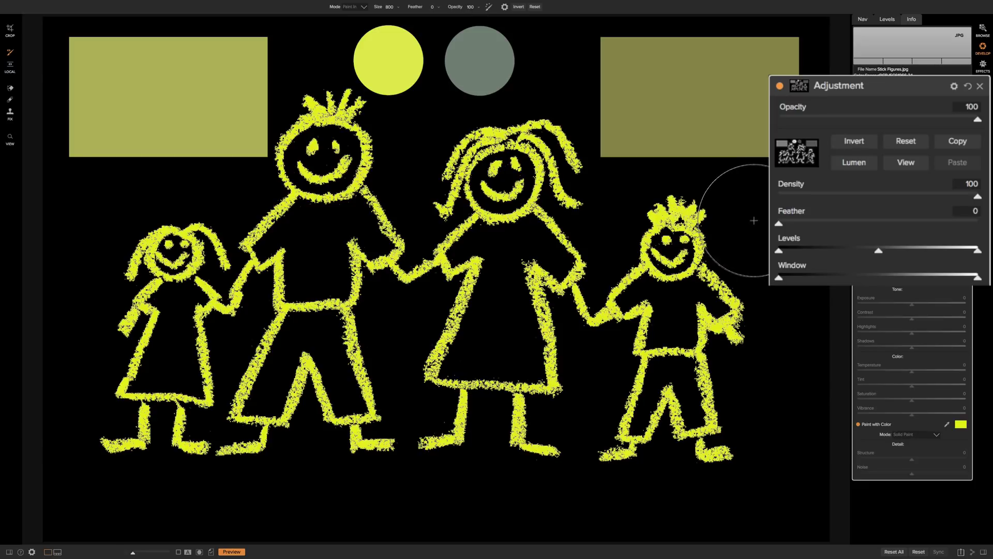
{"action": "mouse_move", "coordinate": [878, 250]}
{"action": "left_mouse_down"}
{"action": "mouse_move", "coordinate": [929, 250]}
{"action": "mouse_move", "coordinate": [833, 254]}
{"action": "mouse_move", "coordinate": [944, 254]}
{"action": "mouse_move", "coordinate": [797, 247]}
{"action": "mouse_move", "coordinate": [880, 251]}
{"action": "left_mouse_up"}
{"action": "left_click", "coordinate": [899, 165]}
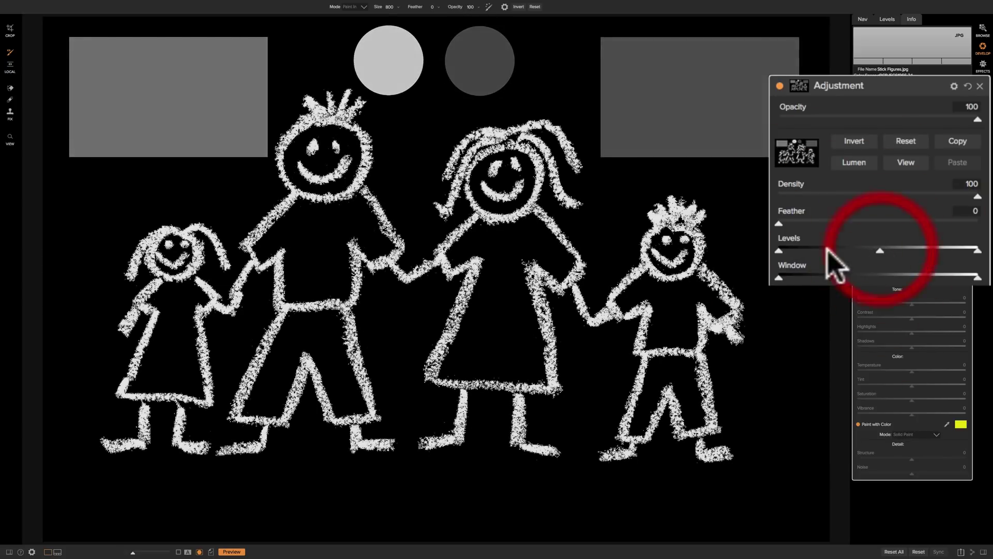
{"action": "mouse_move", "coordinate": [779, 251]}
{"action": "left_mouse_down"}
{"action": "mouse_move", "coordinate": [847, 253]}
{"action": "mouse_move", "coordinate": [778, 251]}
{"action": "left_mouse_up"}
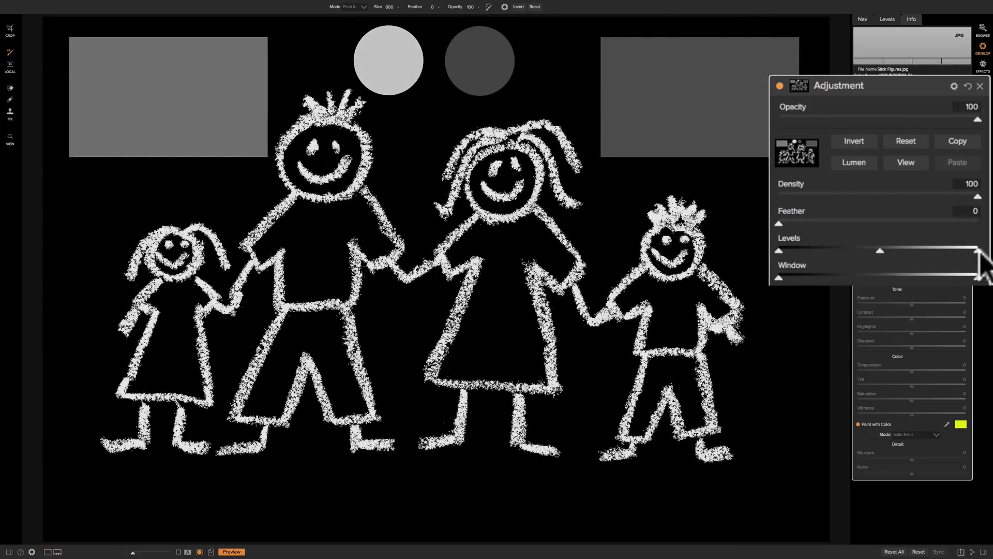
{"action": "mouse_move", "coordinate": [977, 250]}
{"action": "left_mouse_down"}
{"action": "mouse_move", "coordinate": [935, 252]}
{"action": "mouse_move", "coordinate": [977, 251]}
{"action": "left_mouse_up"}
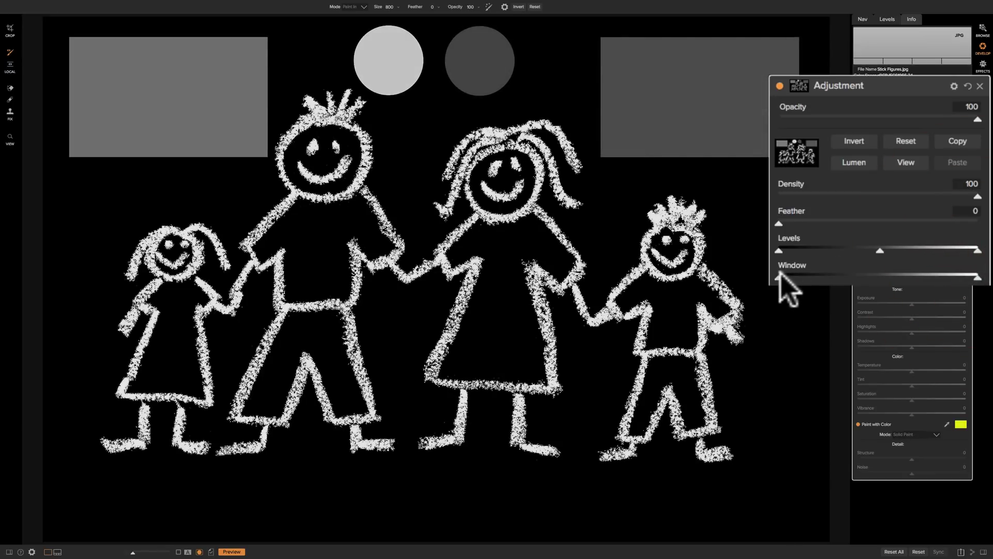
Try narrowing the luminosity mask's Window range from its dark and bright ends, and delete the yellow adjustment layer
{"action": "left_click_drag", "start_coordinate": [779, 278], "coordinate": [920, 279]}
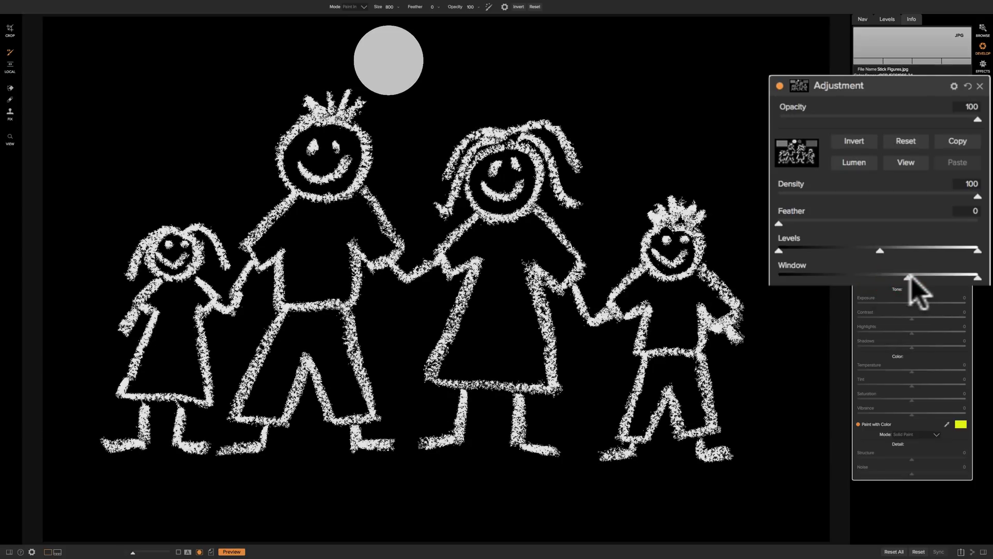
{"action": "double_click", "coordinate": [954, 278]}
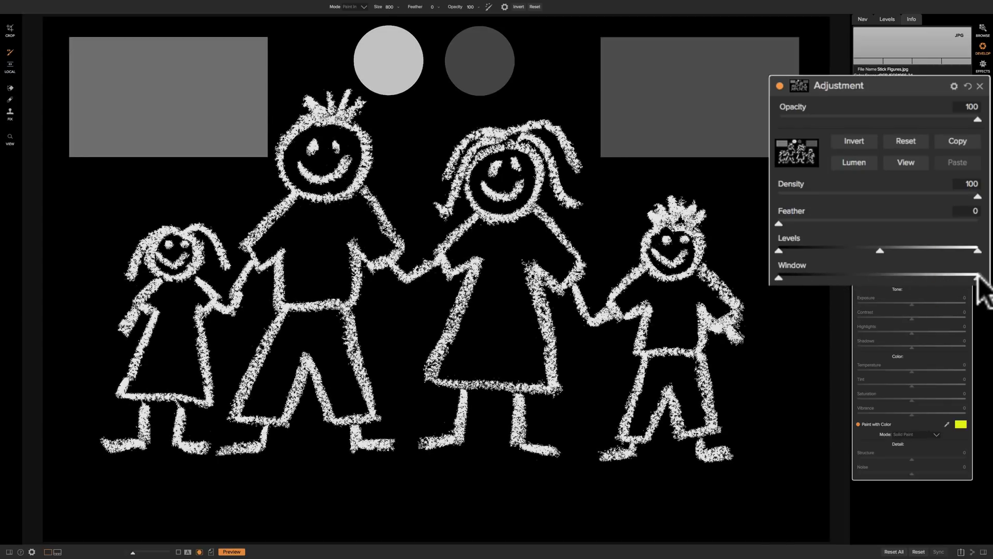
{"action": "mouse_move", "coordinate": [977, 278]}
{"action": "left_mouse_down"}
{"action": "mouse_move", "coordinate": [887, 269]}
{"action": "mouse_move", "coordinate": [978, 276]}
{"action": "left_mouse_up"}
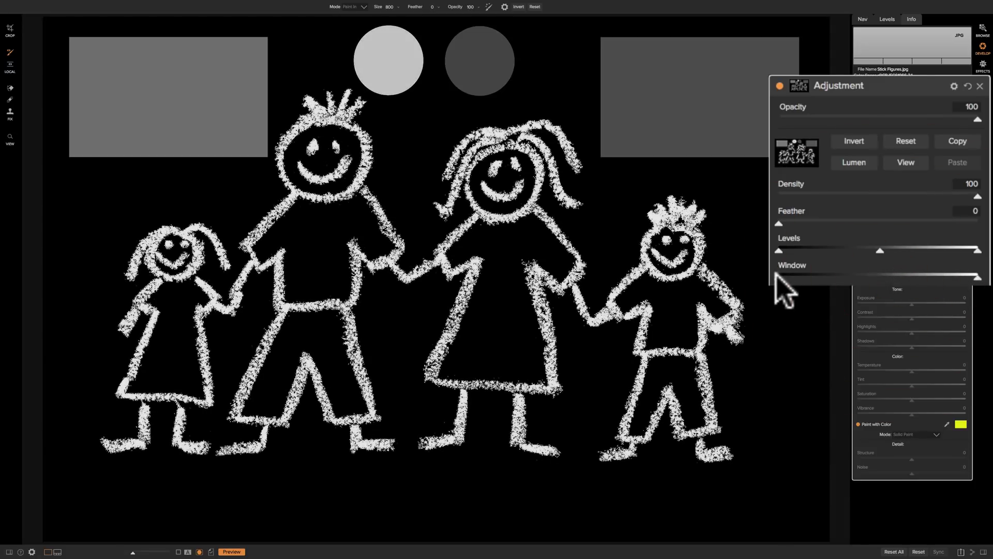
{"action": "mouse_move", "coordinate": [778, 277]}
{"action": "left_mouse_down"}
{"action": "mouse_move", "coordinate": [927, 279]}
{"action": "mouse_move", "coordinate": [906, 278]}
{"action": "left_mouse_up"}
{"action": "key", "text": "ctrl+z"}
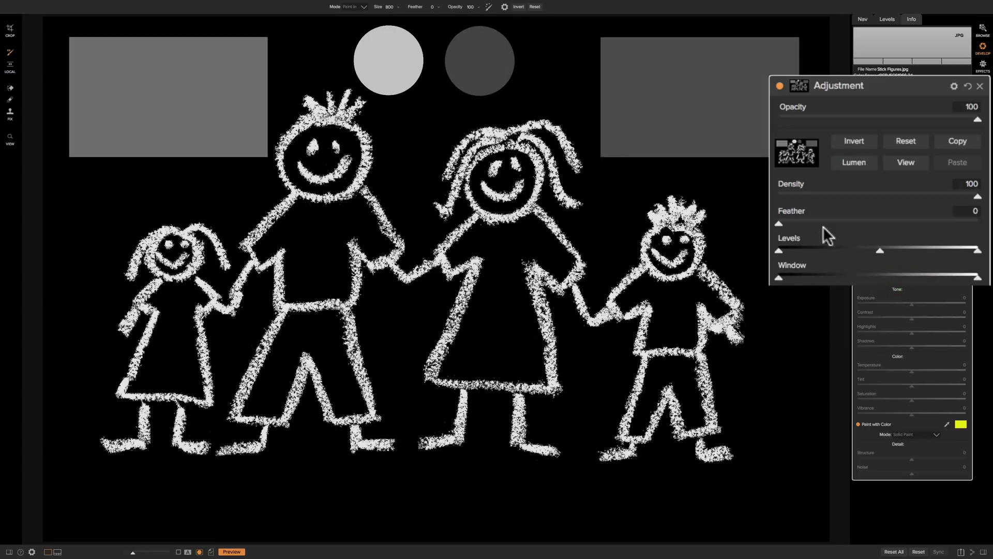
{"action": "mouse_move", "coordinate": [977, 278]}
{"action": "left_mouse_down"}
{"action": "mouse_move", "coordinate": [876, 275]}
{"action": "mouse_move", "coordinate": [978, 278]}
{"action": "left_mouse_up"}
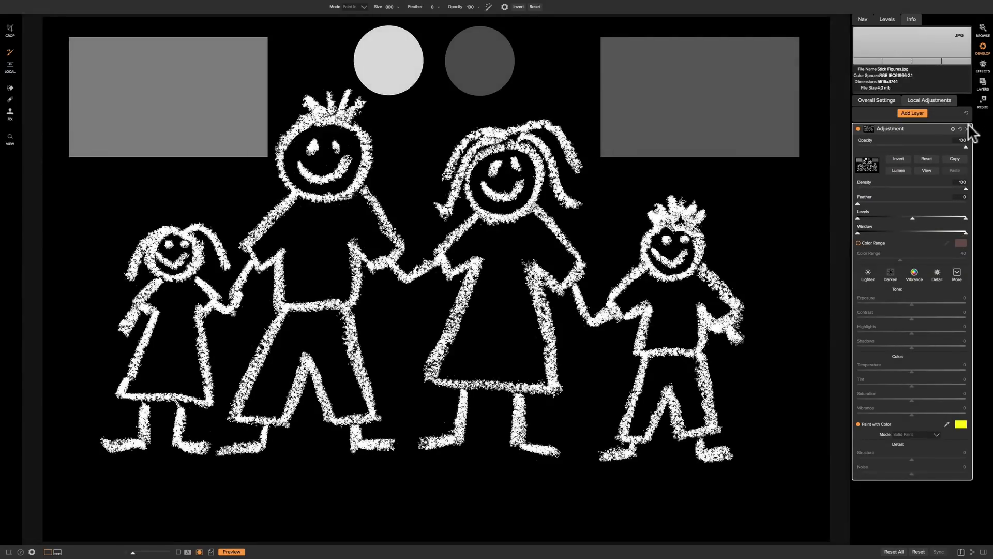
{"action": "left_click", "coordinate": [967, 128]}
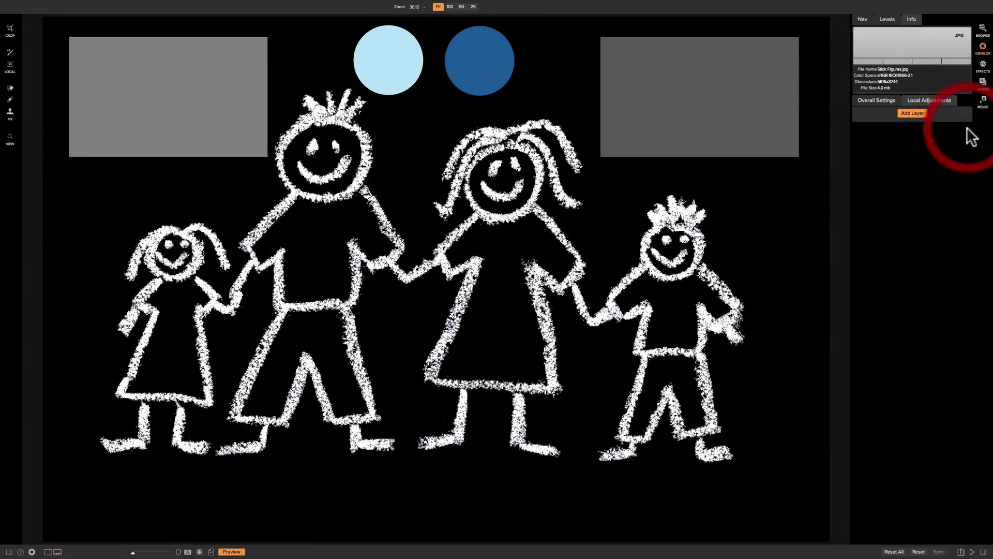
Switch to the thumbnail browser, select the cloudy waterfall cityscape raw photo and open it in Develop
{"action": "left_click", "coordinate": [982, 29]}
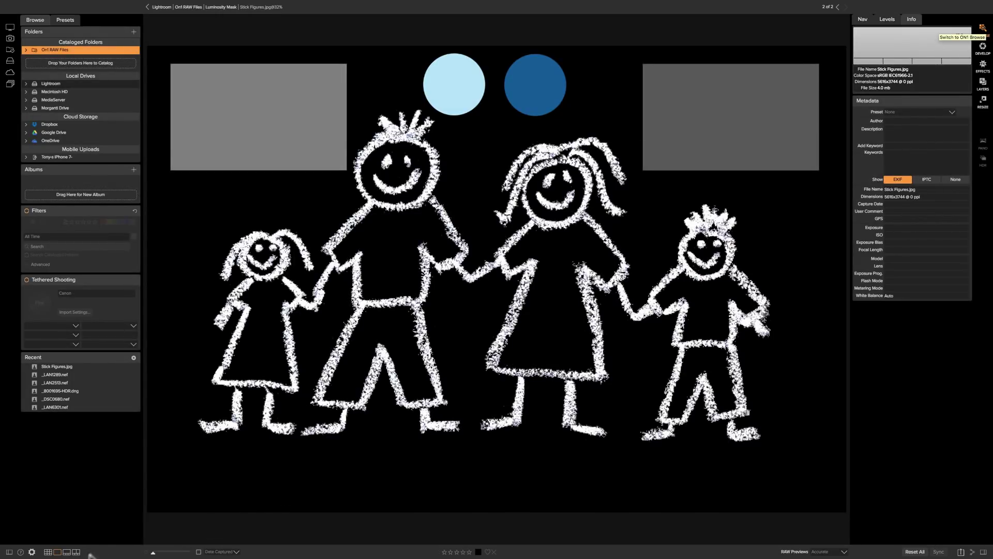
{"action": "left_click", "coordinate": [47, 550]}
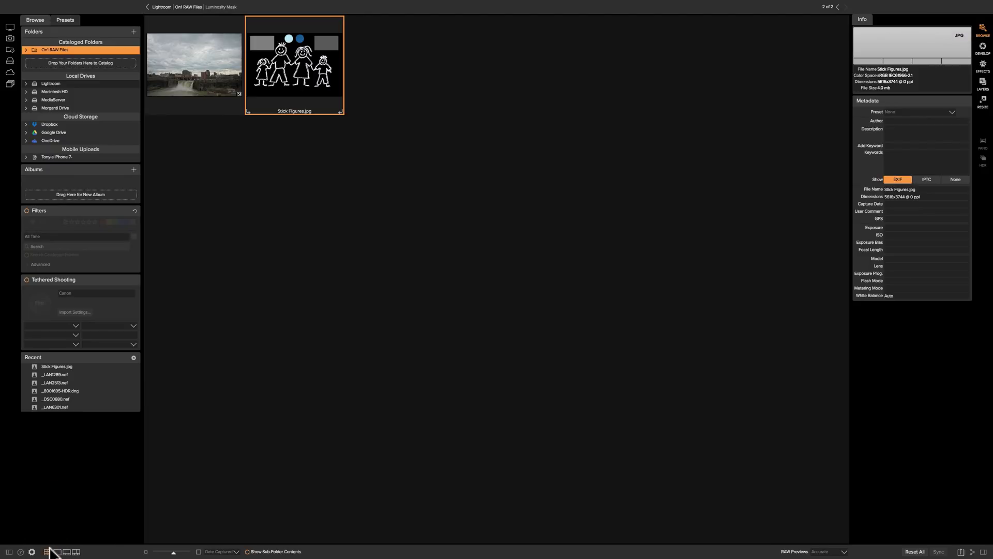
{"action": "left_click", "coordinate": [204, 84]}
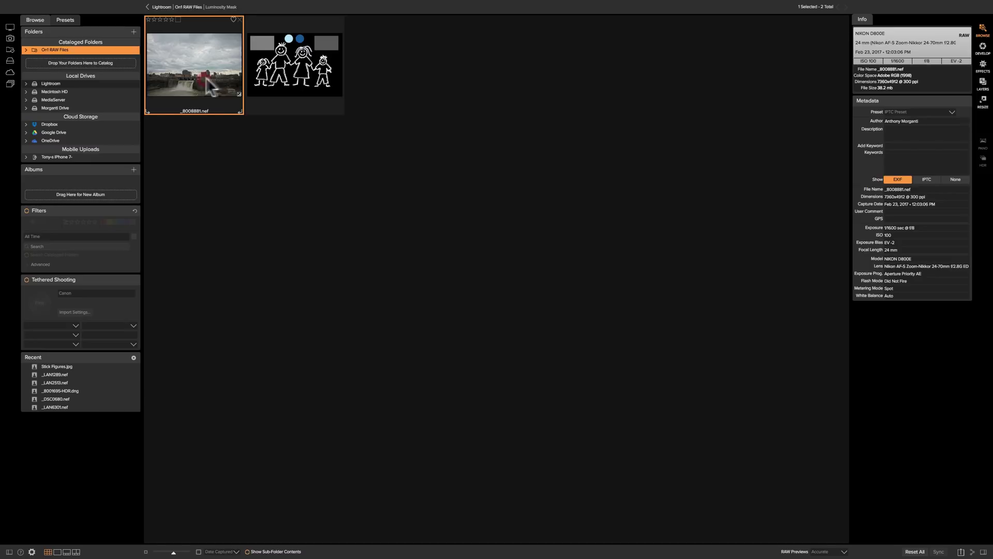
{"action": "double_click", "coordinate": [207, 78]}
{"action": "left_click", "coordinate": [982, 47]}
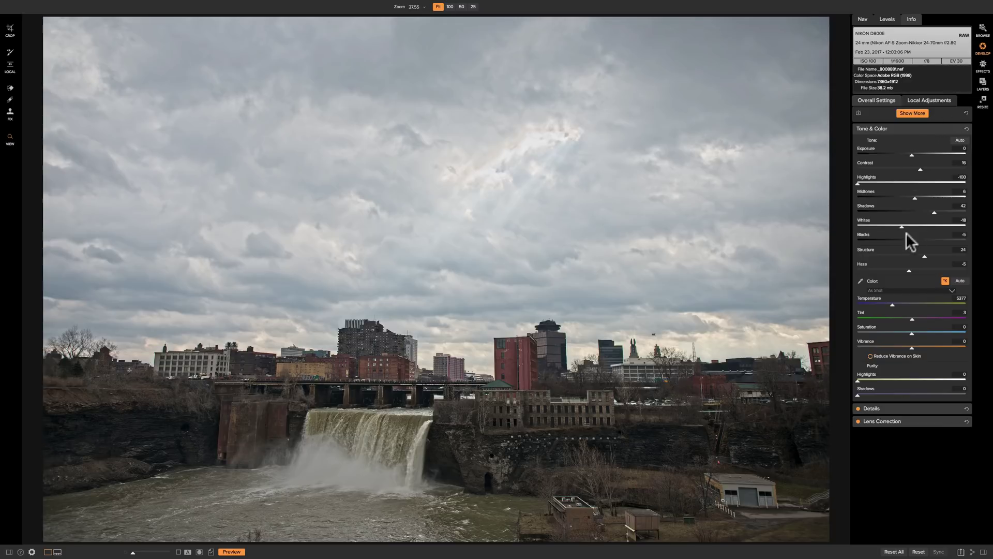
Review the photo's Tone & Color, Details and Lens Correction settings, collapsing each section
{"action": "left_click", "coordinate": [907, 128]}
{"action": "left_click", "coordinate": [909, 141]}
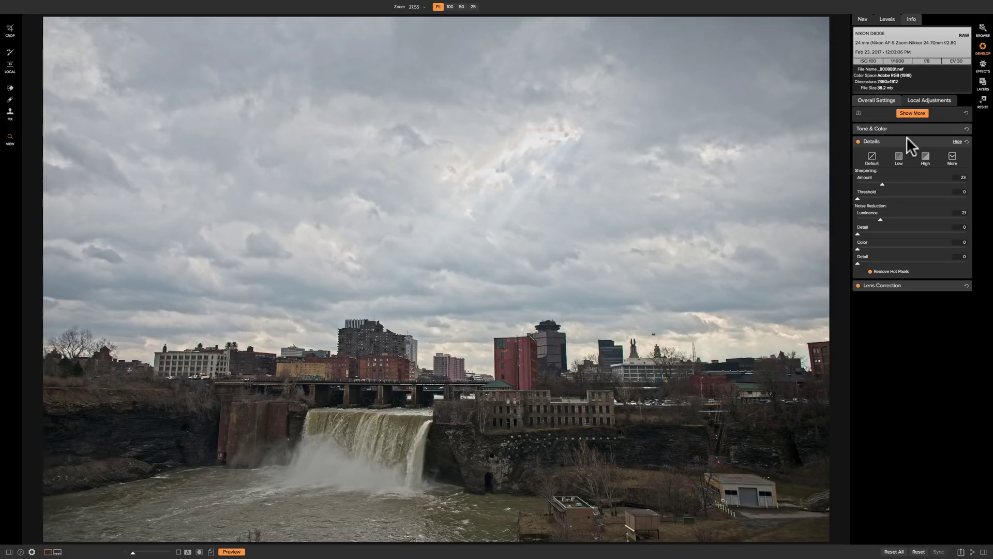
{"action": "left_click", "coordinate": [906, 138]}
{"action": "left_click", "coordinate": [908, 154]}
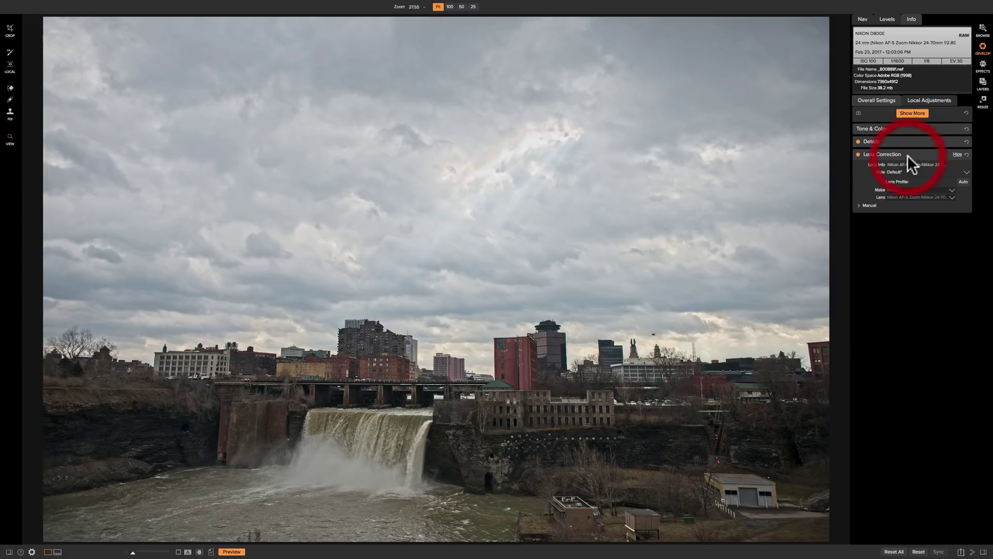
{"action": "left_click", "coordinate": [908, 154]}
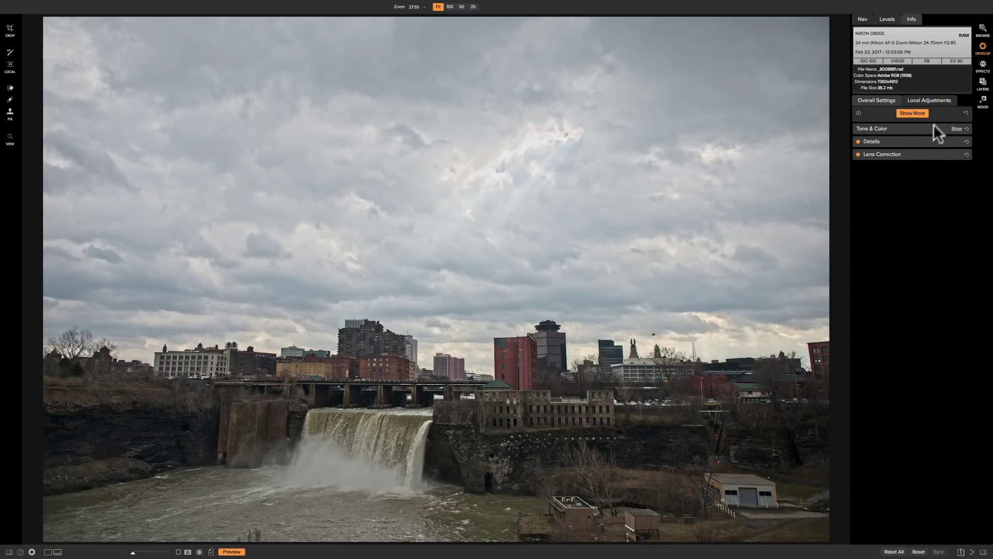
Give the cityscape's local adjustment a luminosity mask and set its exposure to -0.6
{"action": "left_click", "coordinate": [931, 100]}
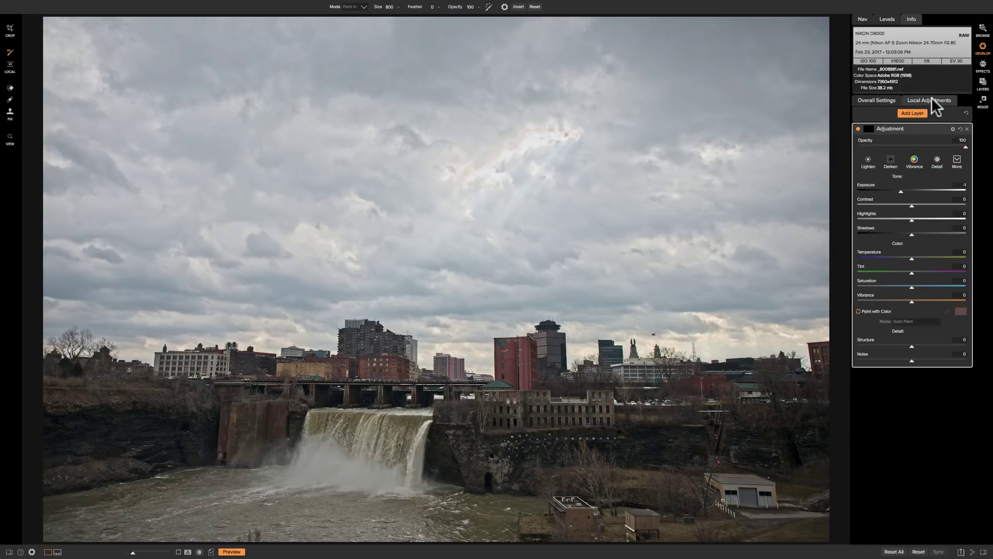
{"action": "left_click", "coordinate": [868, 129]}
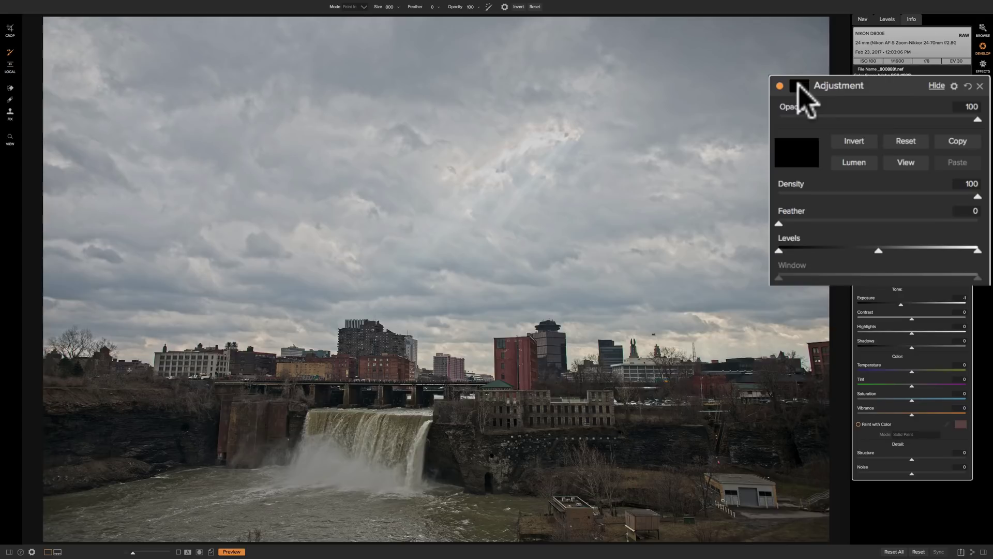
{"action": "left_click", "coordinate": [854, 164]}
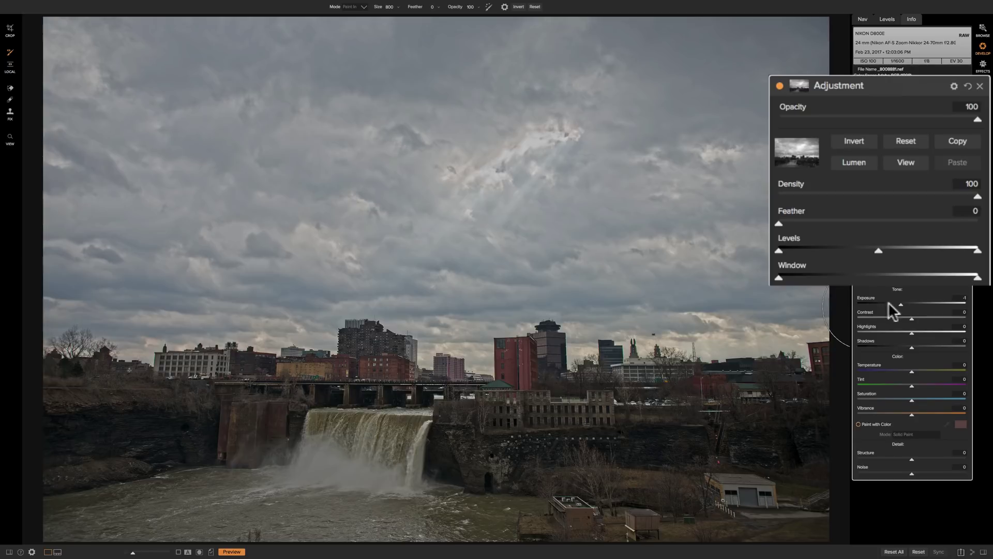
{"action": "left_click_drag", "start_coordinate": [926, 302], "coordinate": [890, 305]}
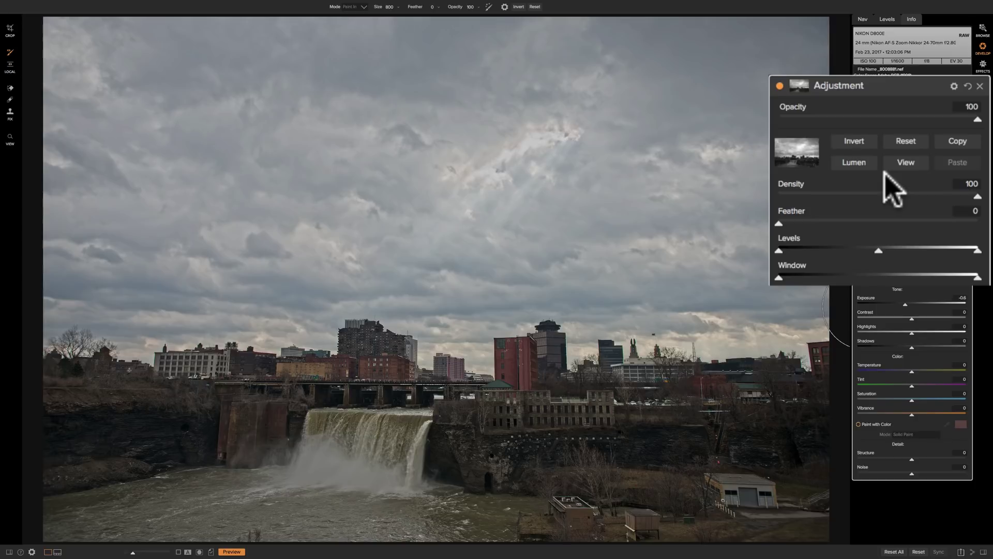
Check the cityscape's luminosity mask in black and white, and set the adjustment's exposure to -0.9 and contrast to 14
{"action": "left_click", "coordinate": [897, 162]}
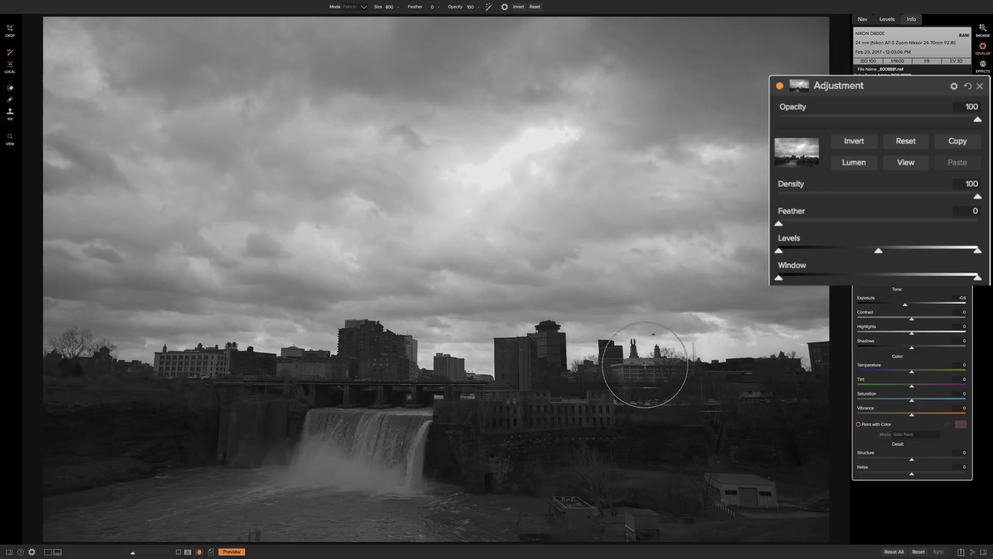
{"action": "left_click", "coordinate": [905, 162]}
{"action": "left_click", "coordinate": [906, 161]}
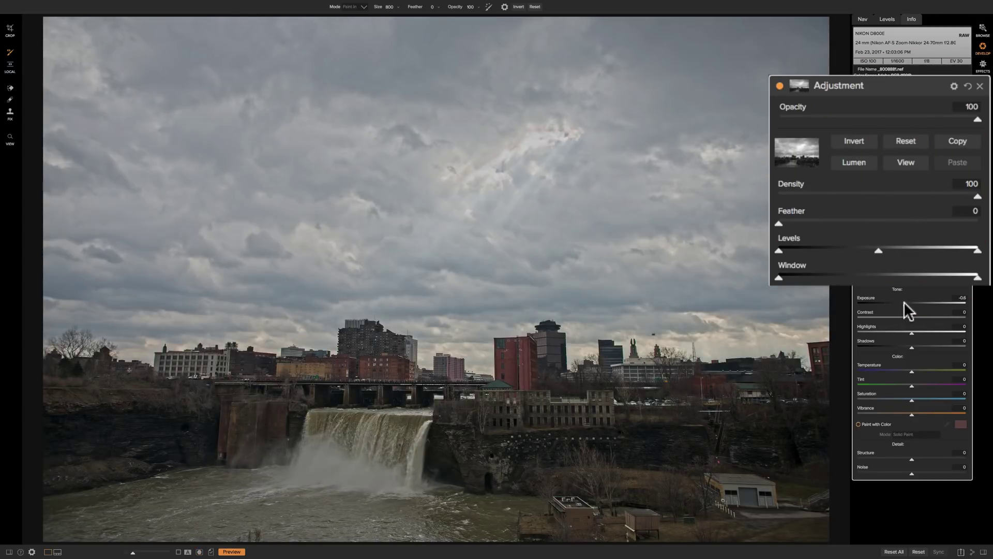
{"action": "left_click_drag", "start_coordinate": [904, 302], "coordinate": [919, 326]}
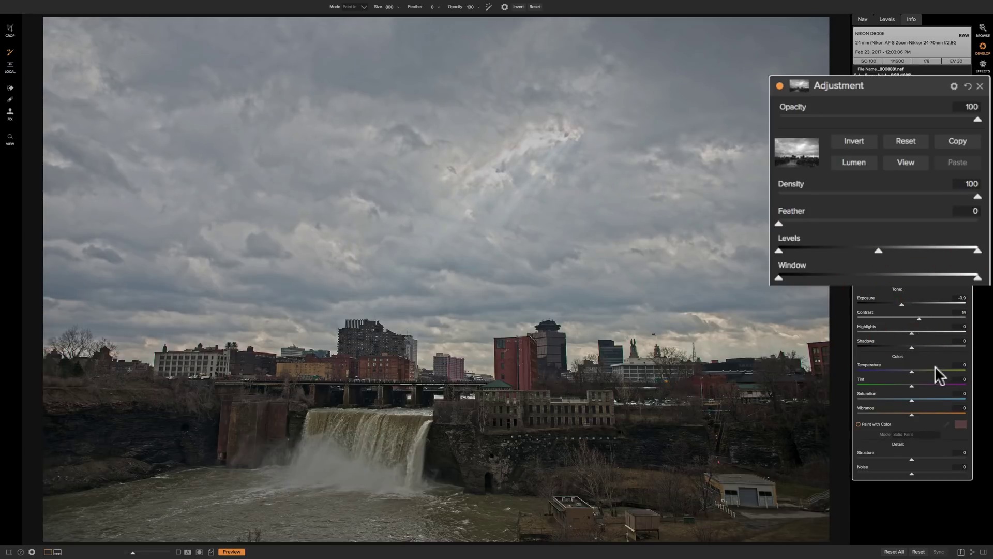
Set the adjustment's saturation to 16 and vibrance to 29, and compare the photo with the adjustment off and on
{"action": "left_click_drag", "start_coordinate": [912, 412], "coordinate": [925, 412]}
{"action": "left_click", "coordinate": [779, 85]}
{"action": "left_click", "coordinate": [780, 86]}
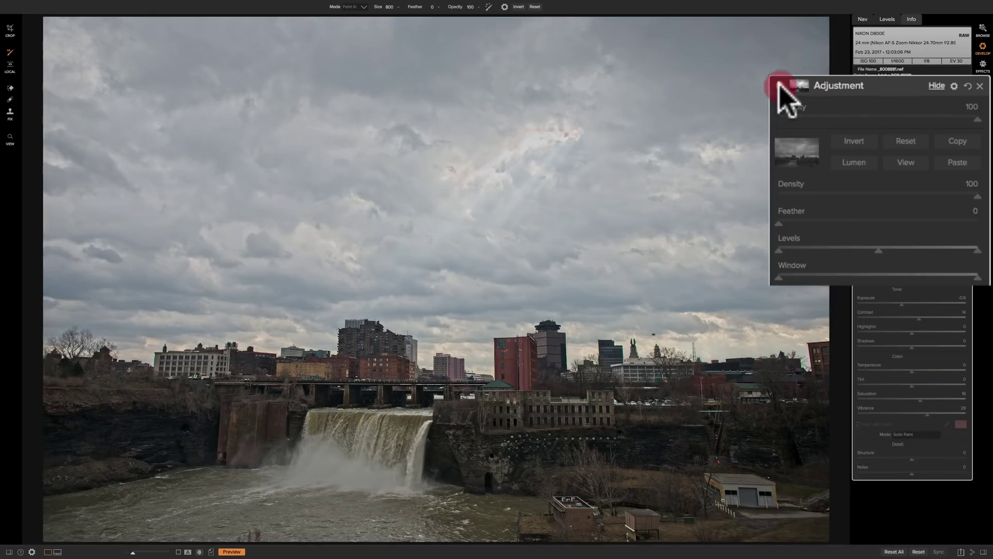
{"action": "left_click", "coordinate": [780, 86]}
{"action": "left_click", "coordinate": [780, 86]}
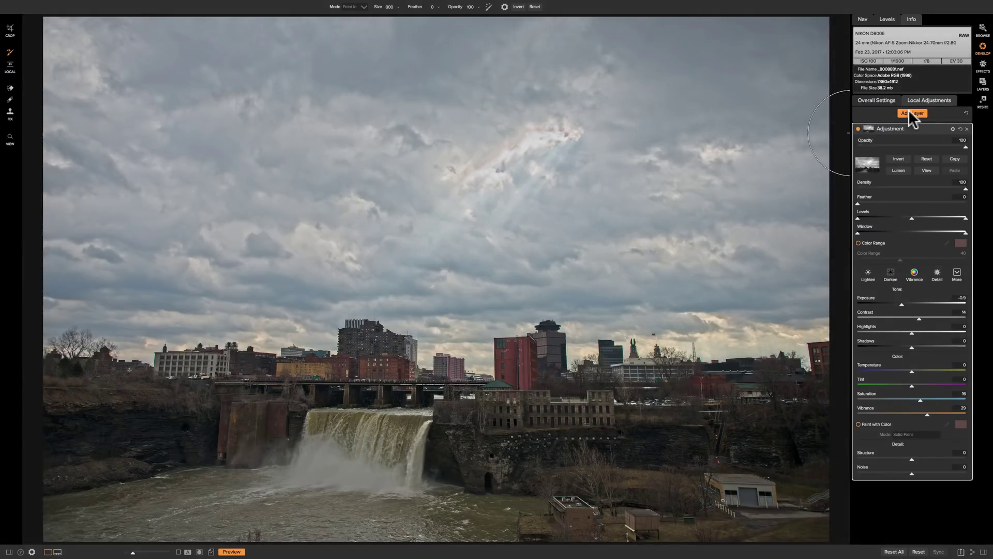
Add a second local adjustment layer and give it an inverted luminosity mask that targets the cityscape's dark areas
{"action": "left_click", "coordinate": [911, 114]}
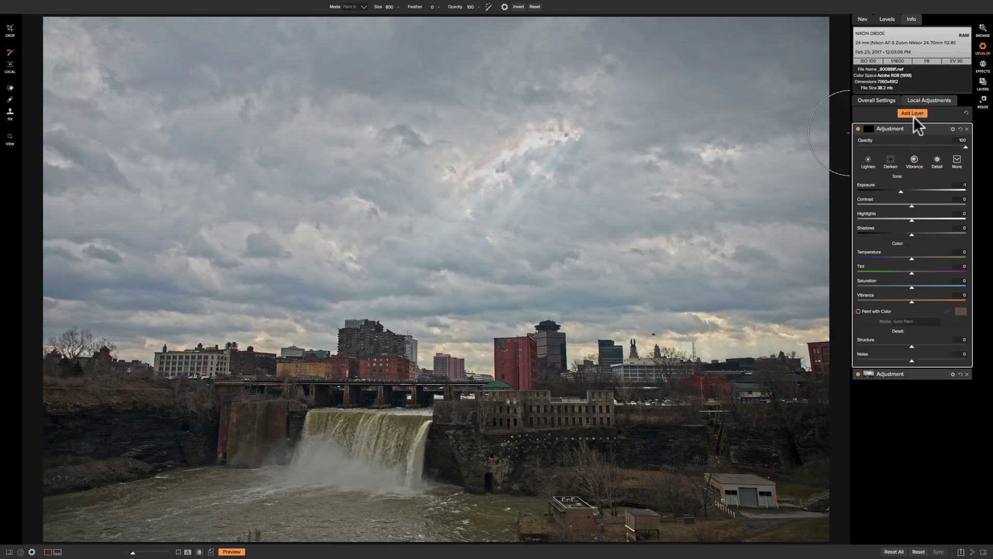
{"action": "left_click", "coordinate": [869, 131]}
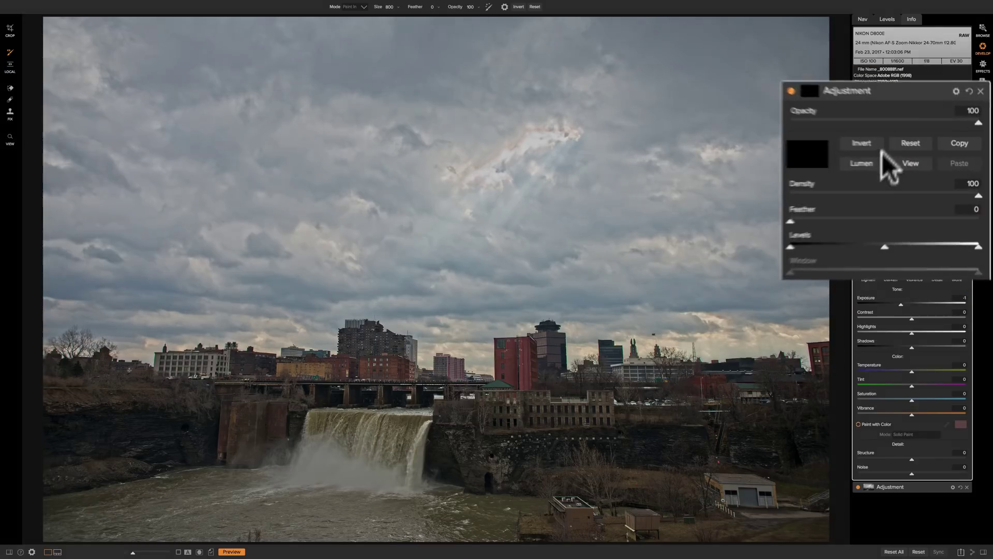
{"action": "left_click", "coordinate": [853, 163]}
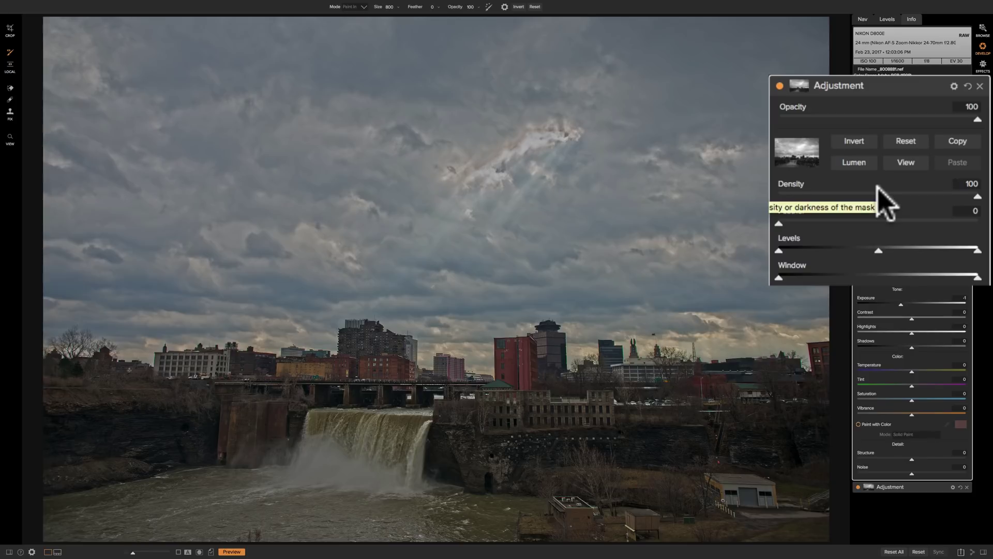
{"action": "left_click", "coordinate": [854, 142]}
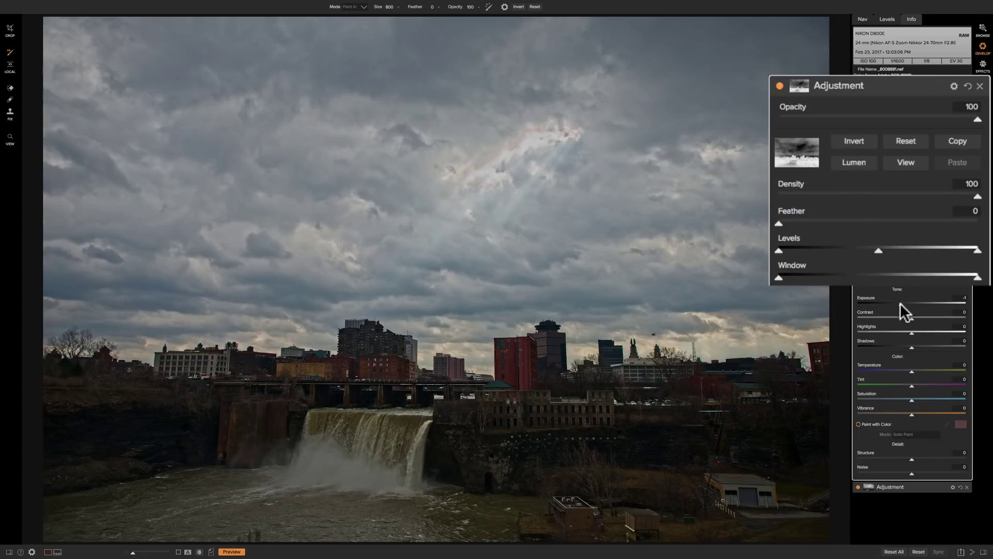
Set the new adjustment's exposure to 0, shadows to 47, vibrance to 20 and structure to 34
{"action": "mouse_move", "coordinate": [900, 303]}
{"action": "left_mouse_down"}
{"action": "mouse_move", "coordinate": [933, 307]}
{"action": "mouse_move", "coordinate": [914, 303]}
{"action": "left_mouse_up"}
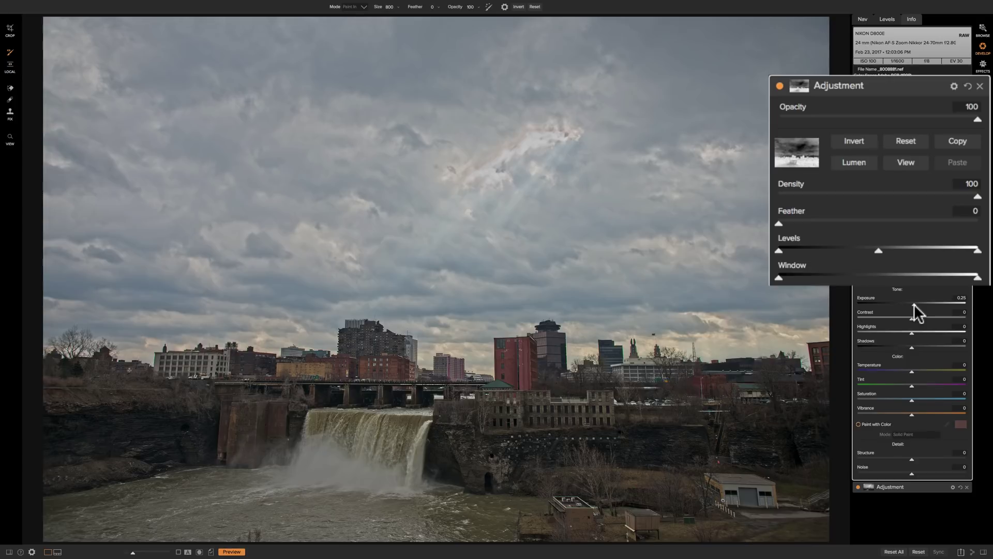
{"action": "double_click", "coordinate": [868, 297]}
{"action": "left_click", "coordinate": [928, 456]}
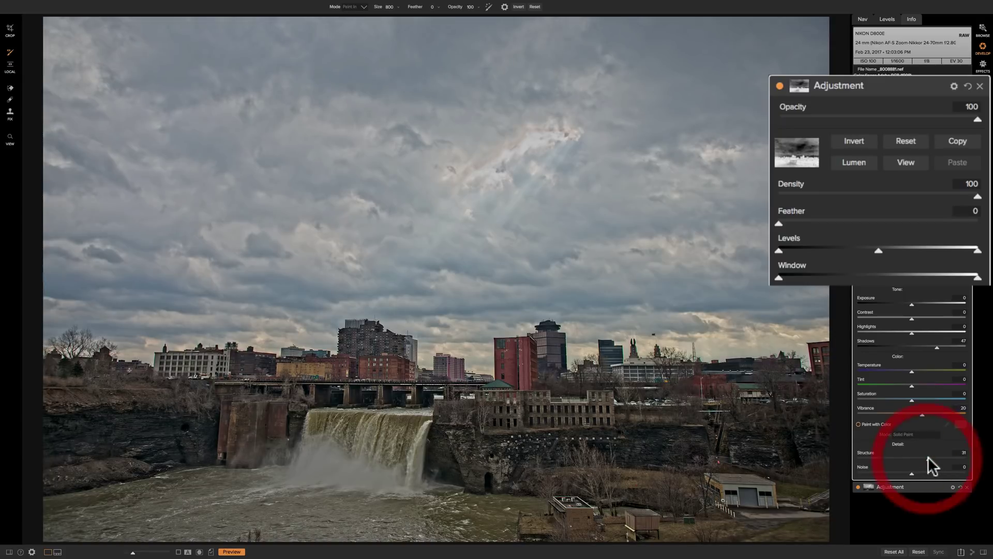
{"action": "left_click", "coordinate": [929, 457]}
{"action": "left_click", "coordinate": [929, 457]}
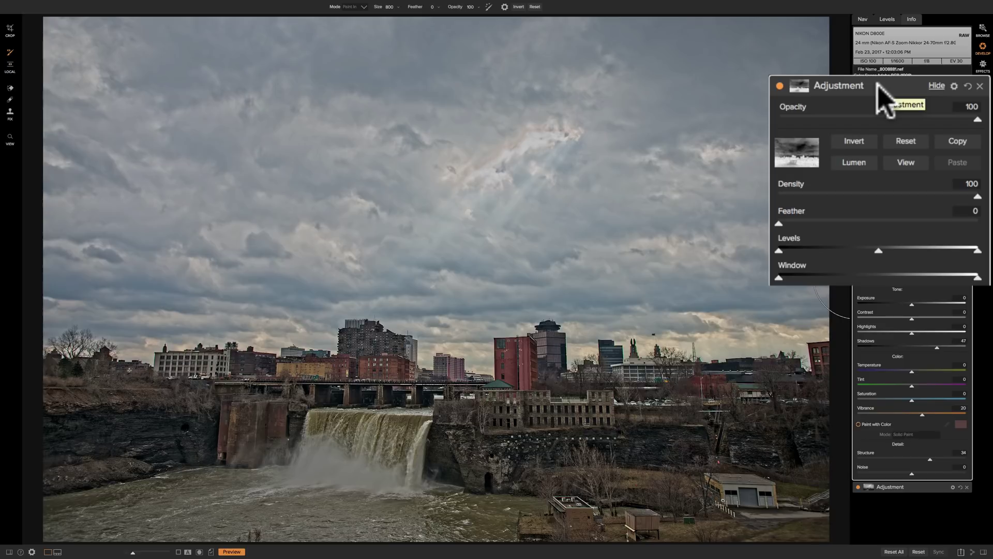
Compare the cityscape with the inverted-mask adjustment off and on several times, and collapse that adjustment's settings
{"action": "left_click", "coordinate": [779, 86]}
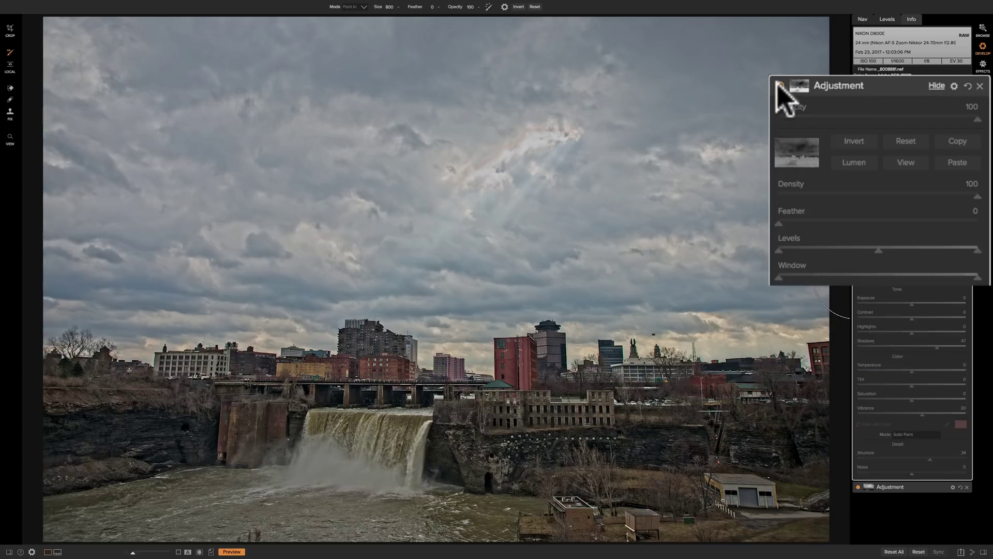
{"action": "left_click", "coordinate": [780, 86]}
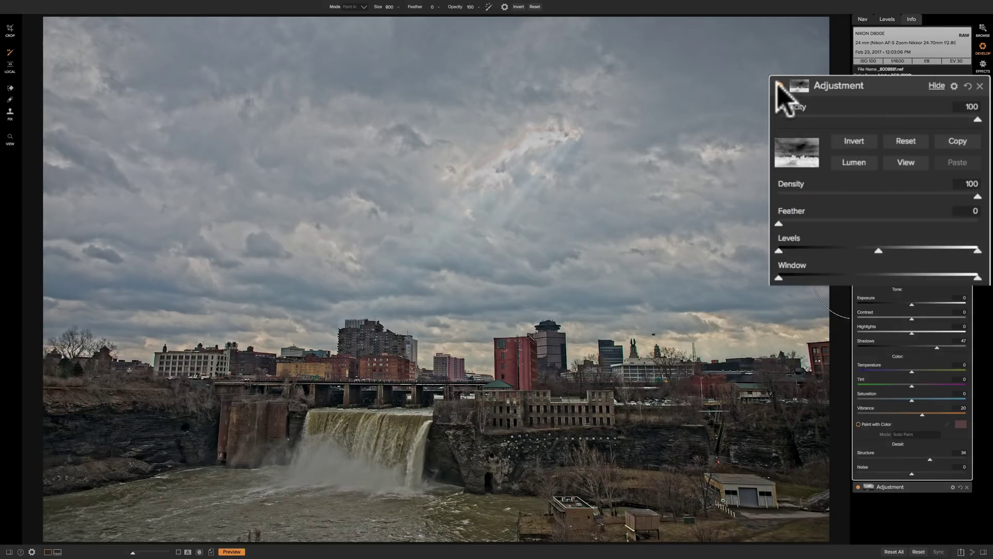
{"action": "left_click", "coordinate": [779, 86]}
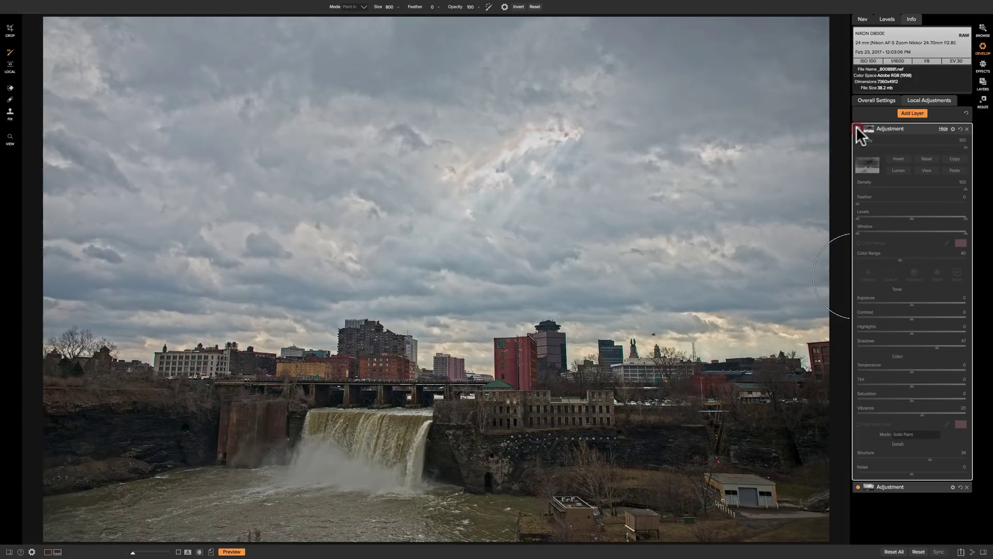
{"action": "left_click", "coordinate": [857, 128]}
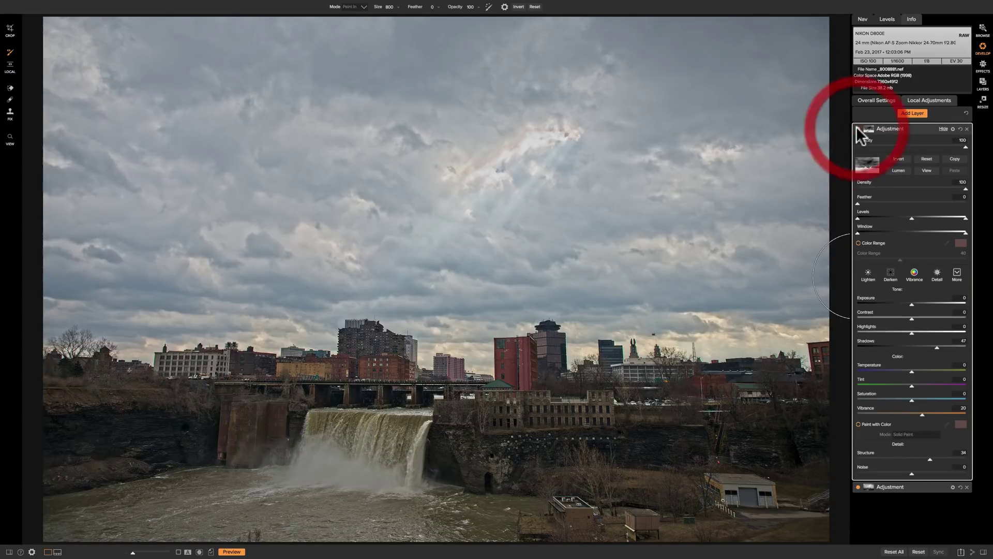
{"action": "left_click", "coordinate": [856, 128]}
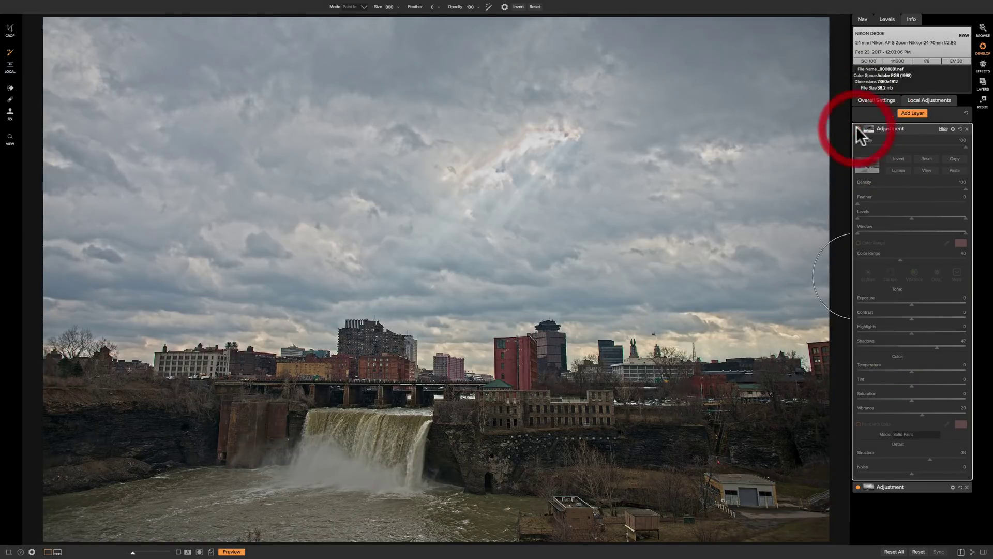
{"action": "left_click", "coordinate": [856, 128]}
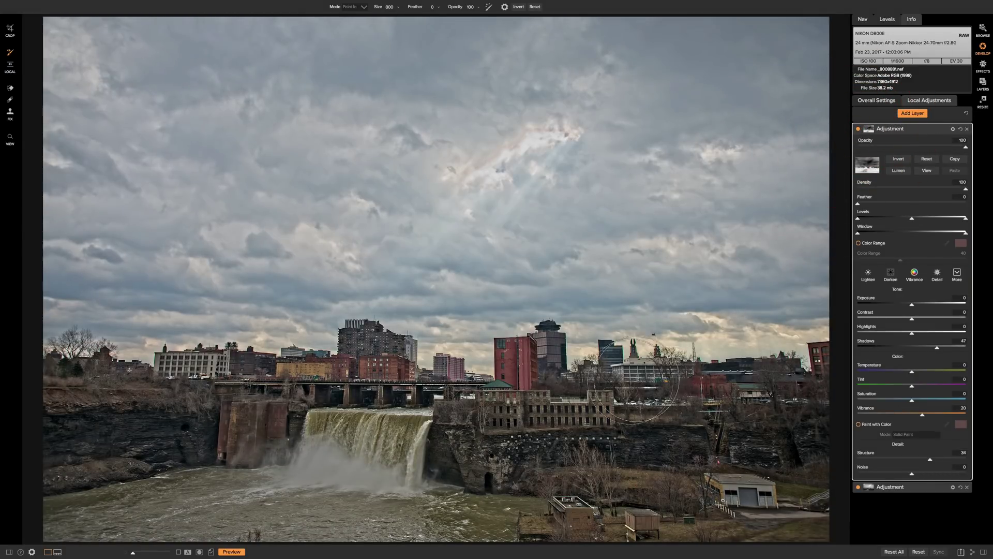
{"action": "left_click", "coordinate": [857, 128]}
{"action": "left_click", "coordinate": [857, 129]}
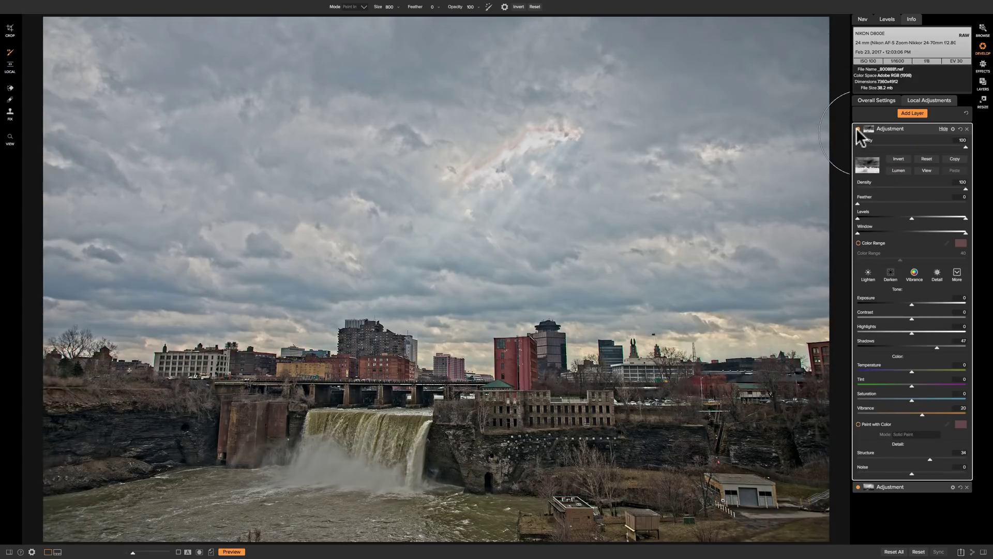
{"action": "left_click", "coordinate": [857, 128]}
{"action": "left_click", "coordinate": [856, 129]}
{"action": "left_click", "coordinate": [856, 128]}
{"action": "left_click", "coordinate": [856, 129]}
{"action": "left_click", "coordinate": [915, 129]}
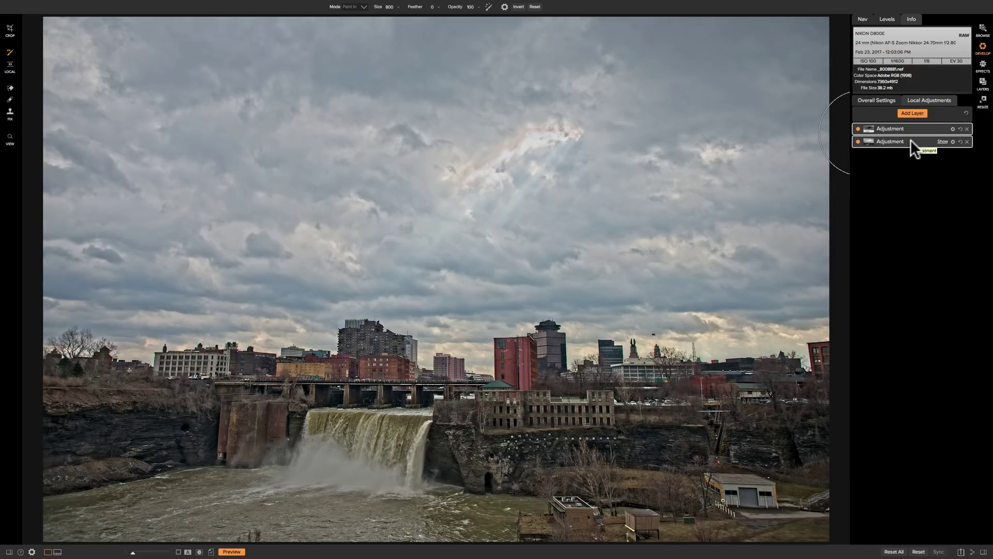
Expand the first luminosity-mask adjustment, compare the sky with it off and on, and collapse its settings
{"action": "left_click", "coordinate": [913, 143]}
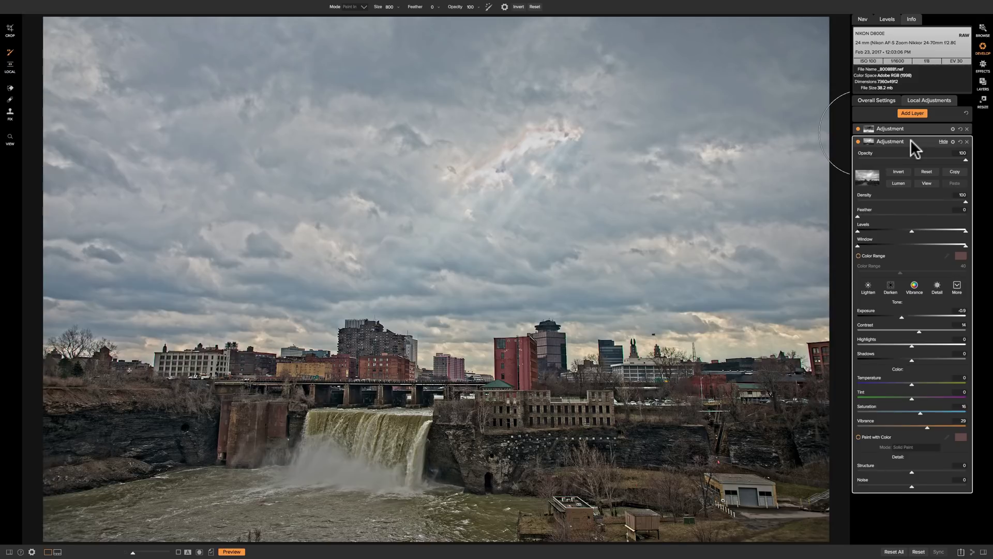
{"action": "left_click", "coordinate": [855, 139]}
{"action": "left_click", "coordinate": [855, 139]}
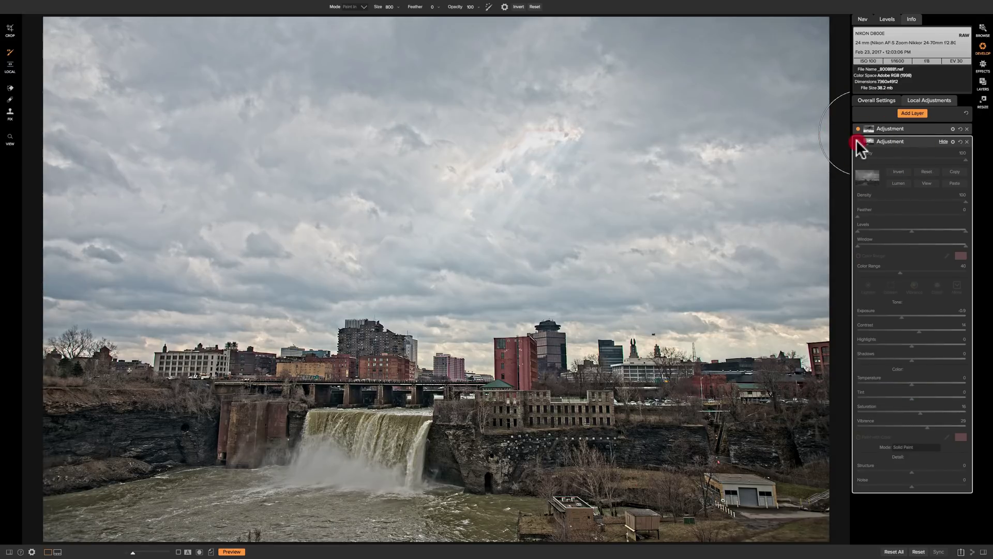
{"action": "left_click", "coordinate": [855, 139]}
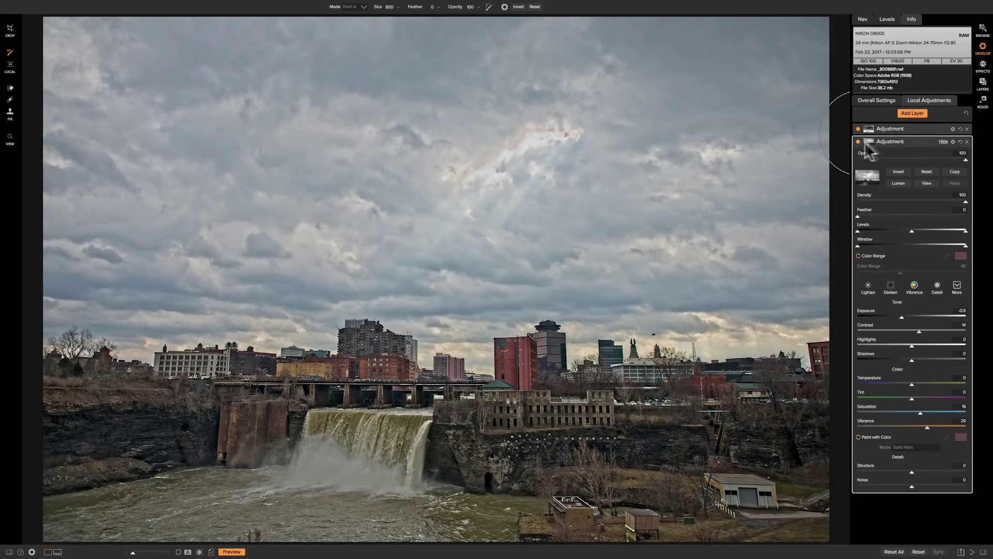
{"action": "left_click", "coordinate": [917, 139]}
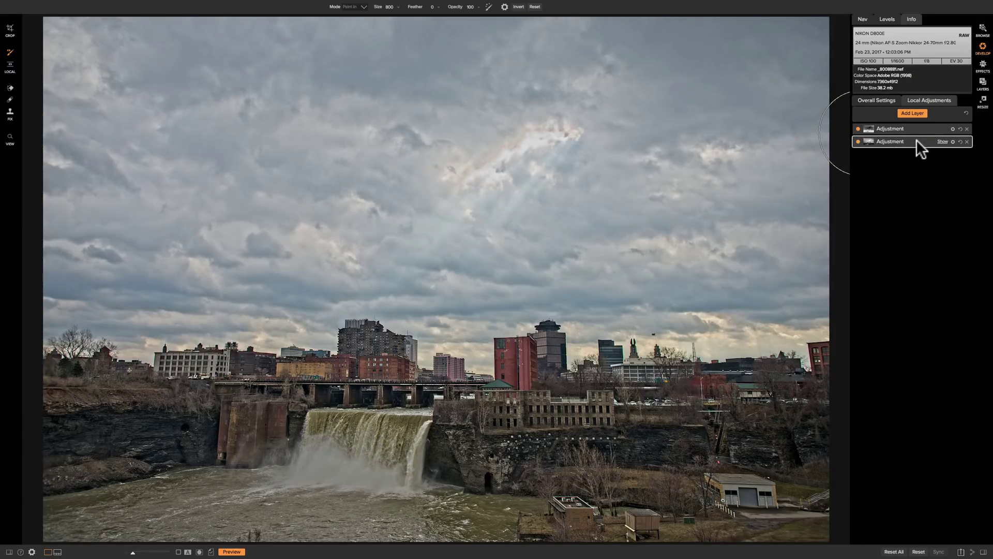